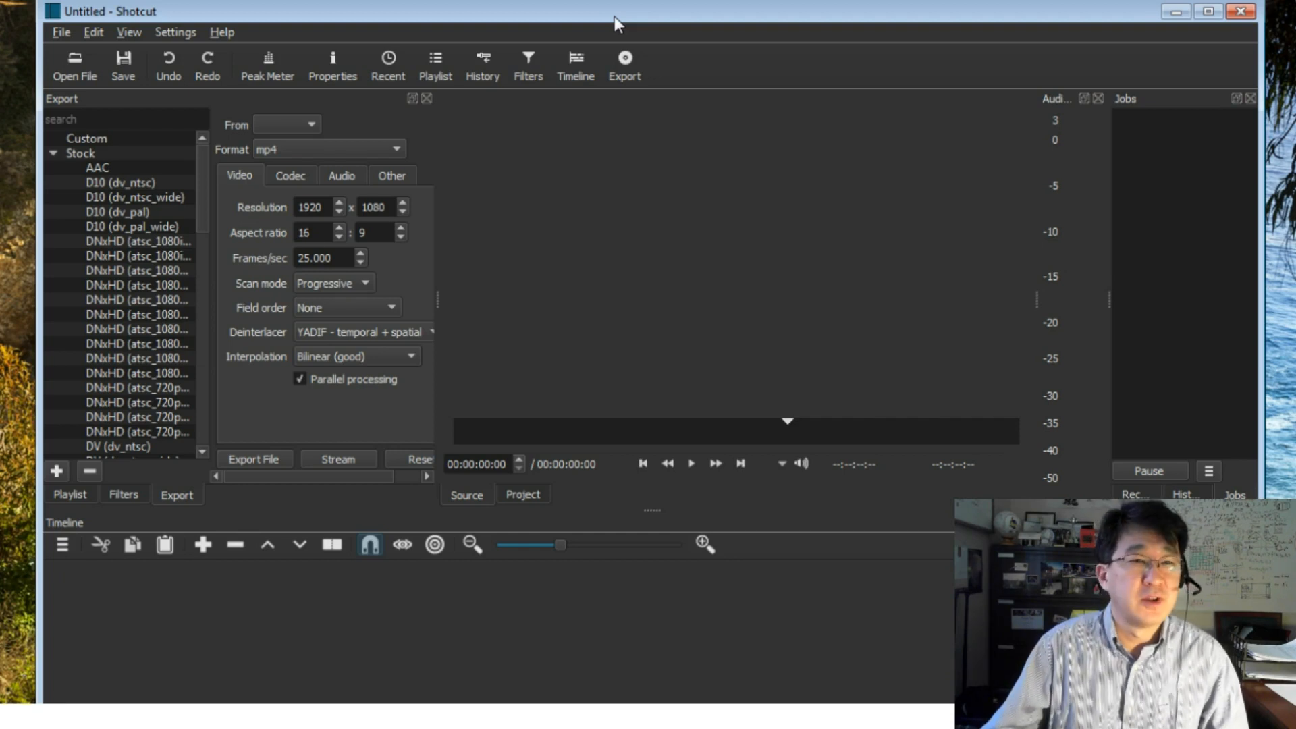
- Load SonataA.wmv and SonataA-Painting.wmv from the Temp folder of the Videos library into the playlist
{"action": "left_click", "coordinate": [84, 70]}
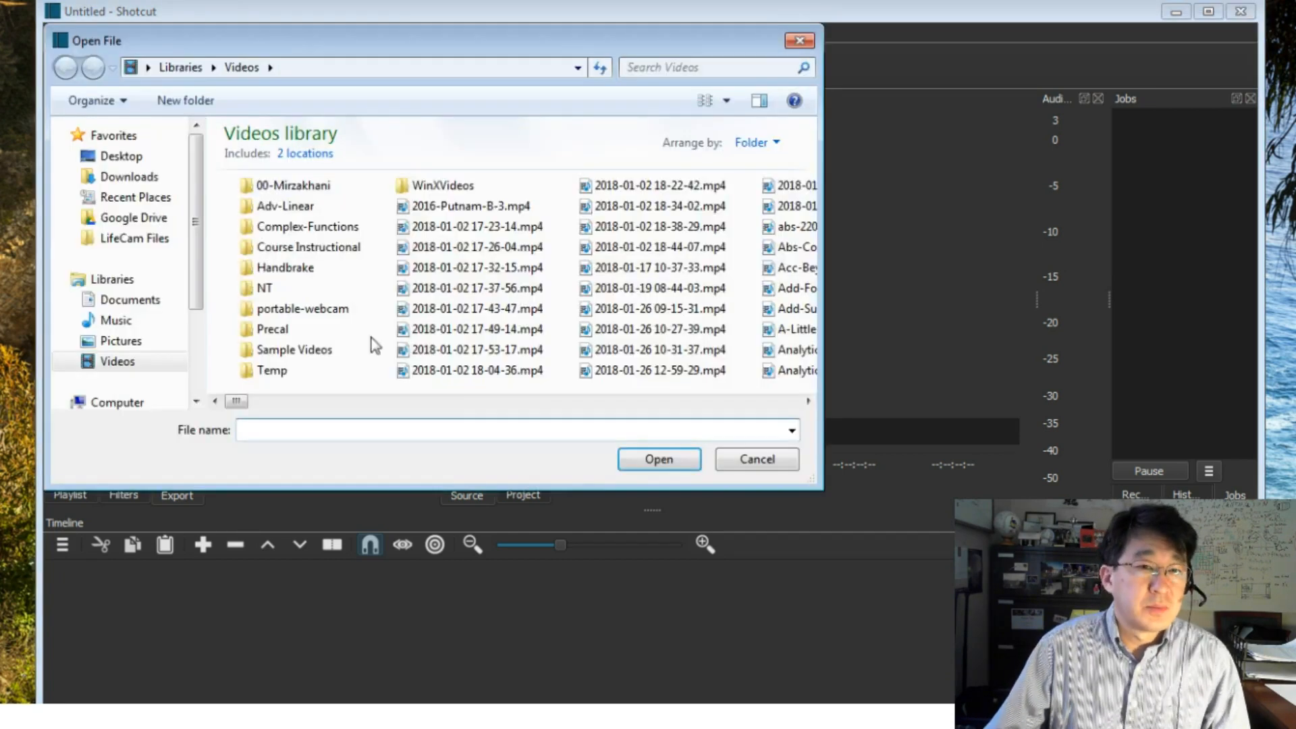
{"action": "double_click", "coordinate": [274, 371]}
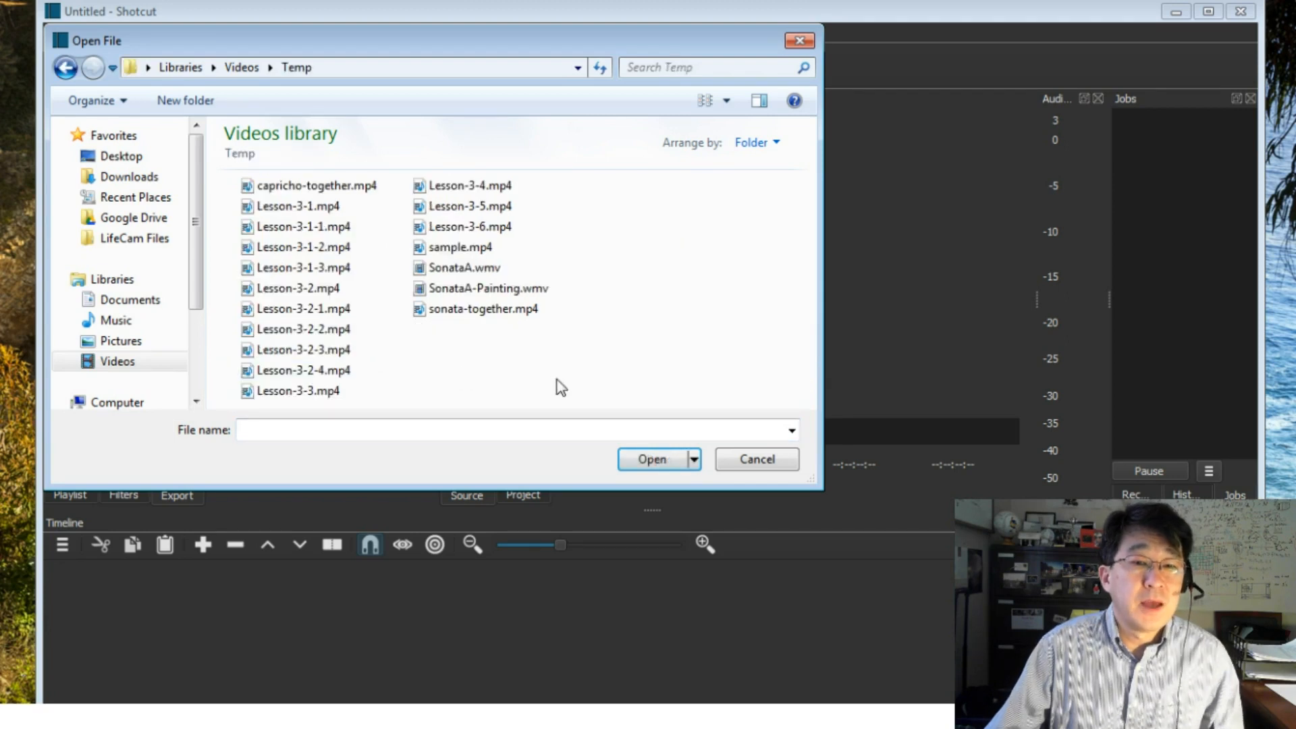
{"action": "left_click", "coordinate": [476, 267]}
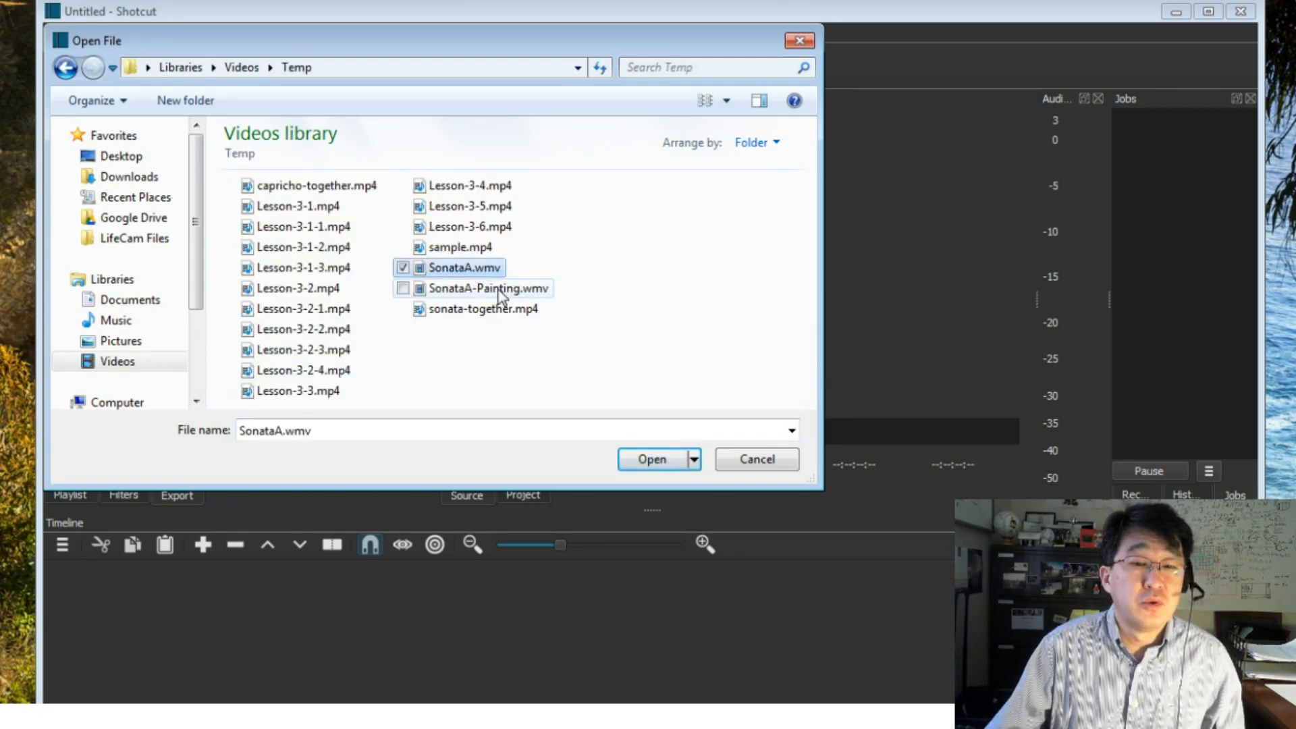
{"action": "left_click", "coordinate": [497, 290], "text": "ctrl"}
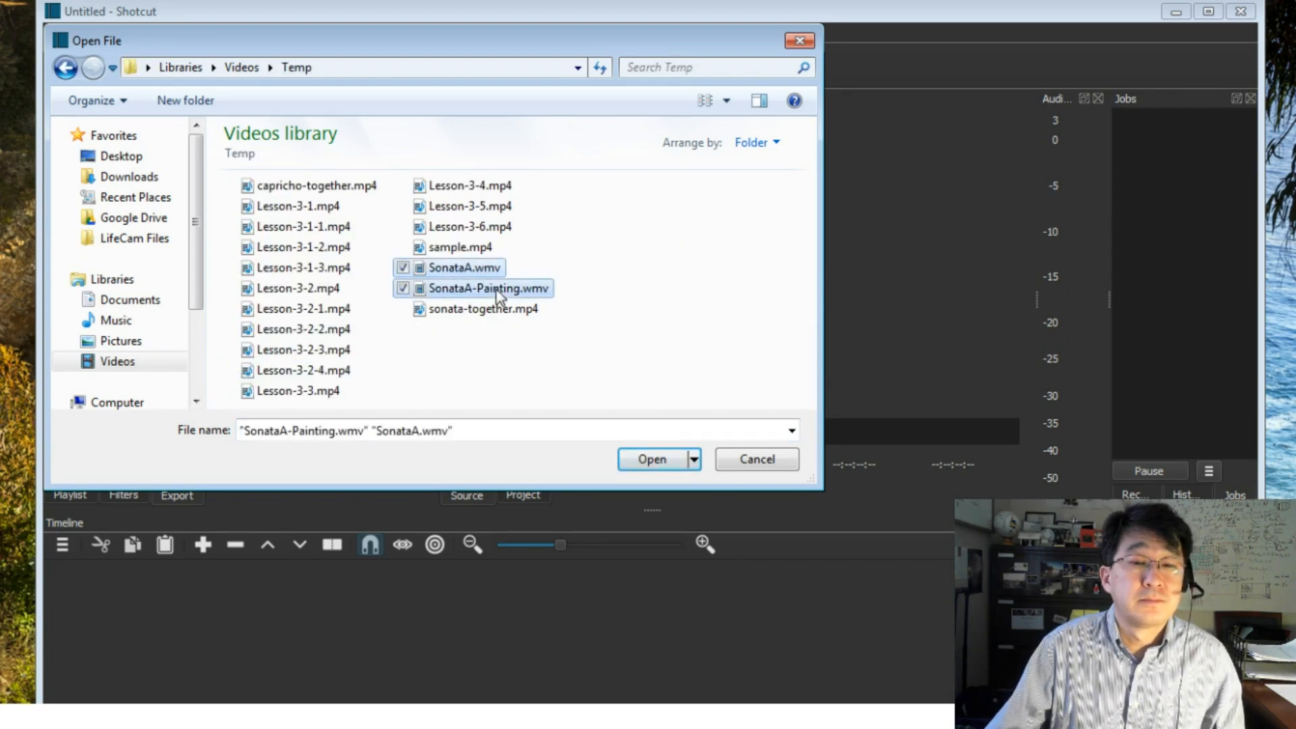
{"action": "left_click", "coordinate": [652, 459]}
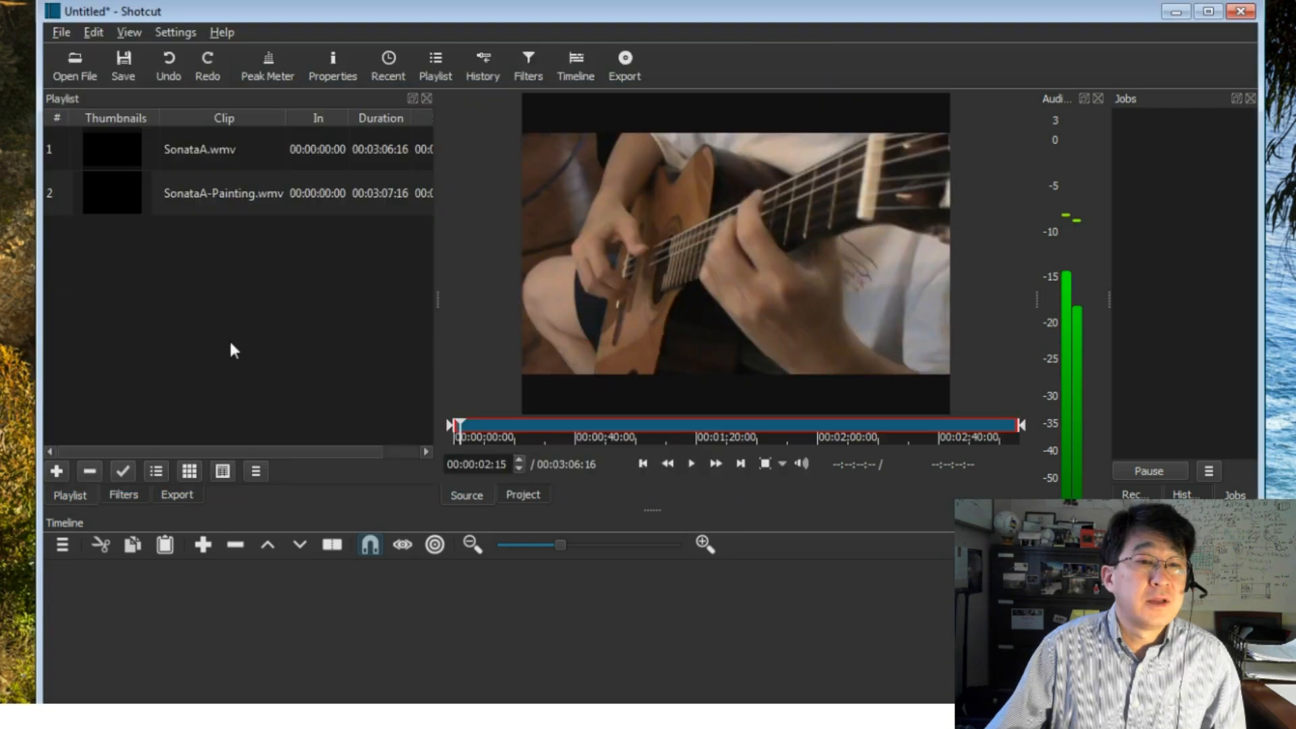
- Place the SonataA-Painting.wmv clip from the playlist on the timeline as the first video track
{"action": "left_click", "coordinate": [237, 196]}
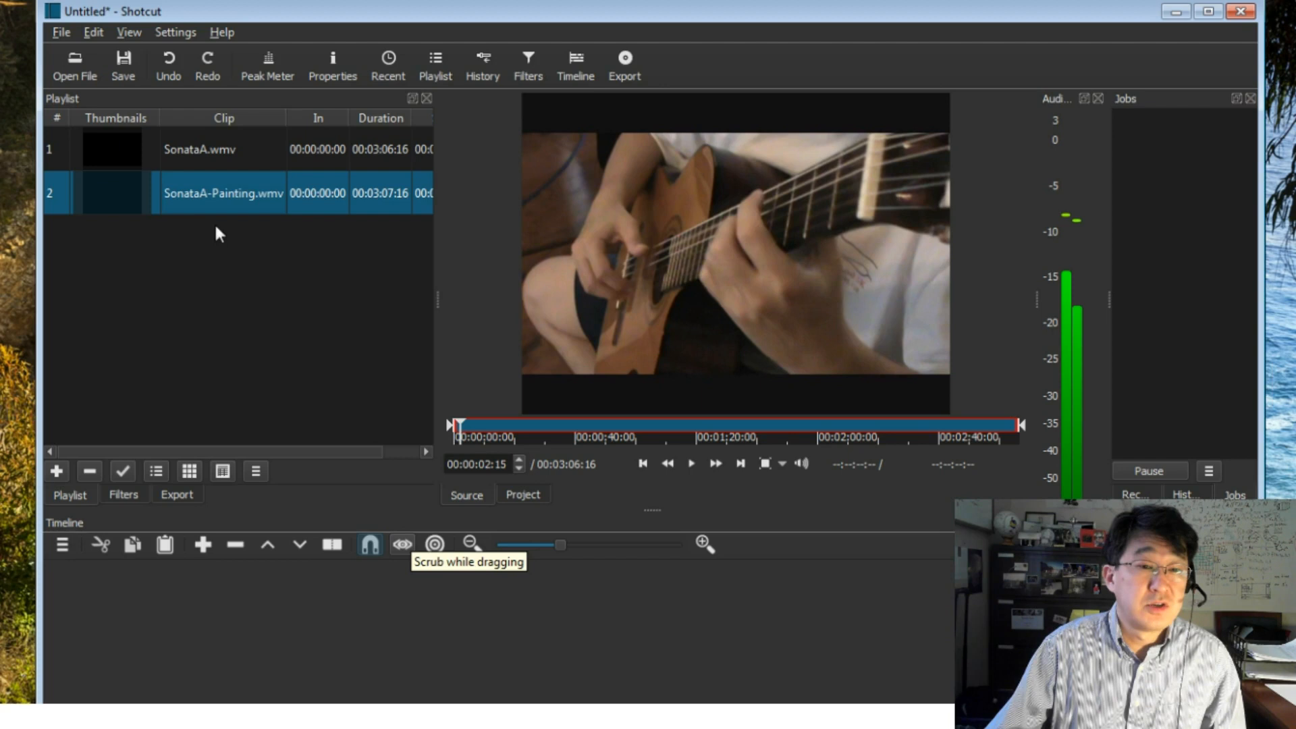
{"action": "mouse_move", "coordinate": [184, 197]}
{"action": "left_mouse_down"}
{"action": "mouse_move", "coordinate": [52, 565]}
{"action": "mouse_move", "coordinate": [56, 597]}
{"action": "left_mouse_up"}
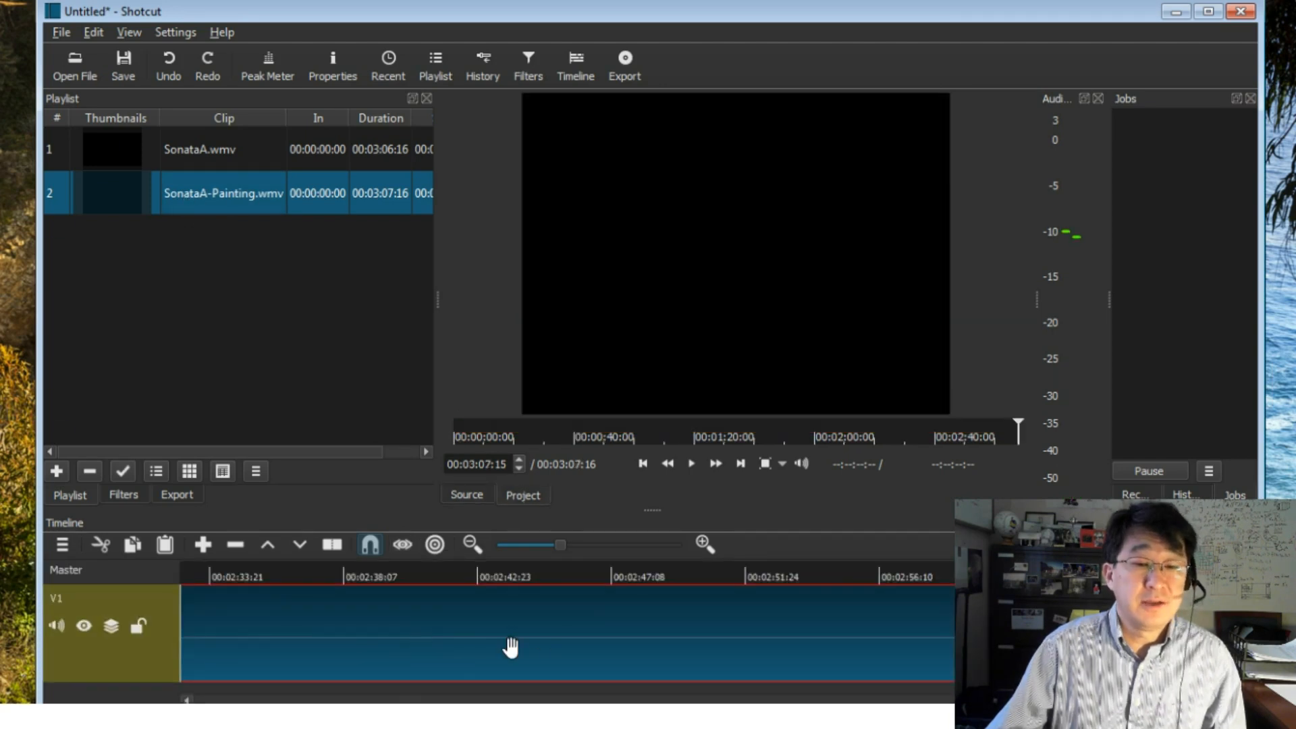
{"action": "left_click", "coordinate": [546, 547]}
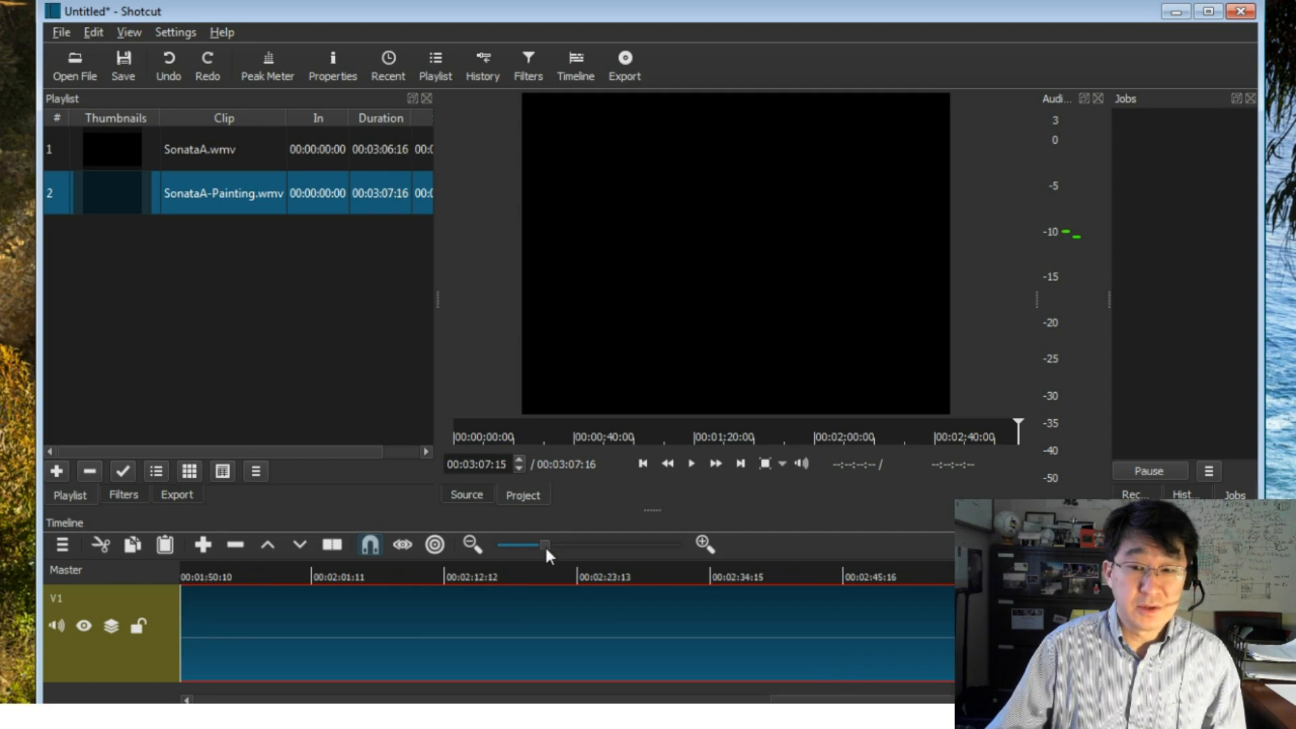
- Add a second video track above V1 and enlarge the timeline area to show both tracks
{"action": "left_click", "coordinate": [63, 545]}
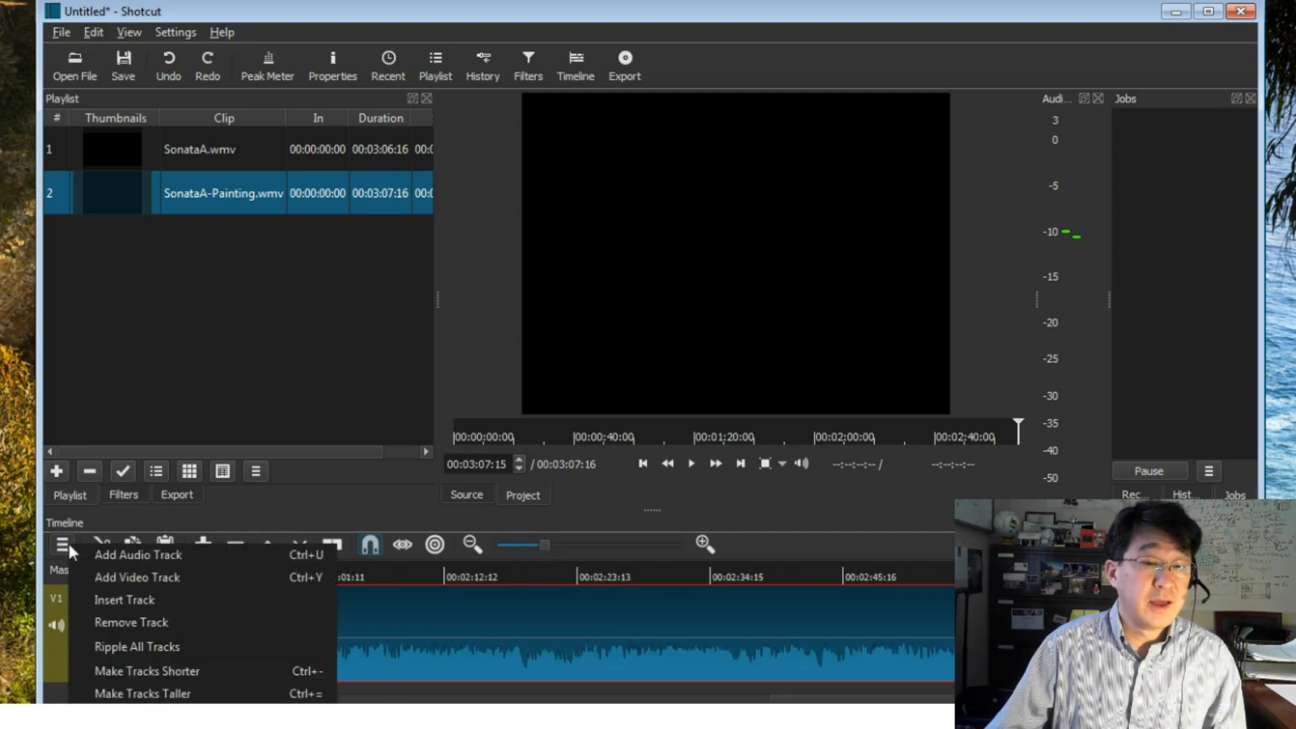
{"action": "left_click", "coordinate": [173, 578]}
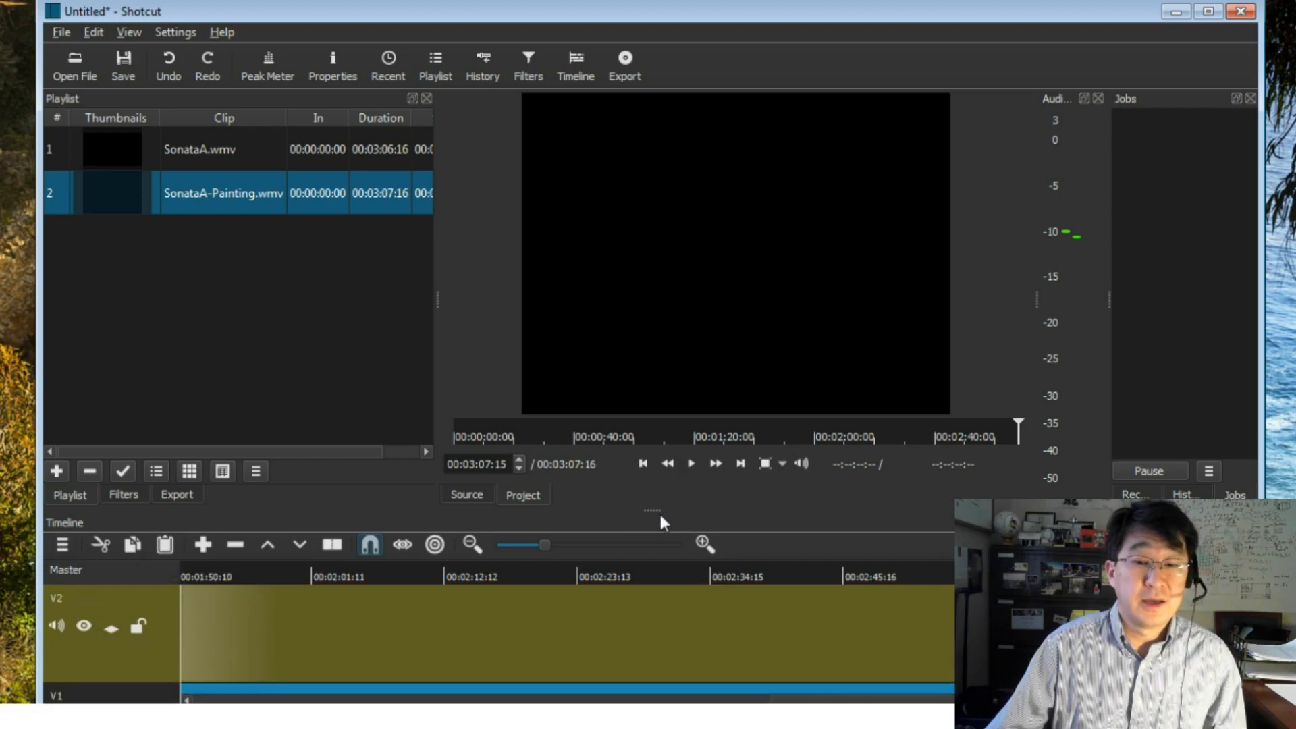
{"action": "left_click_drag", "start_coordinate": [650, 512], "coordinate": [664, 413]}
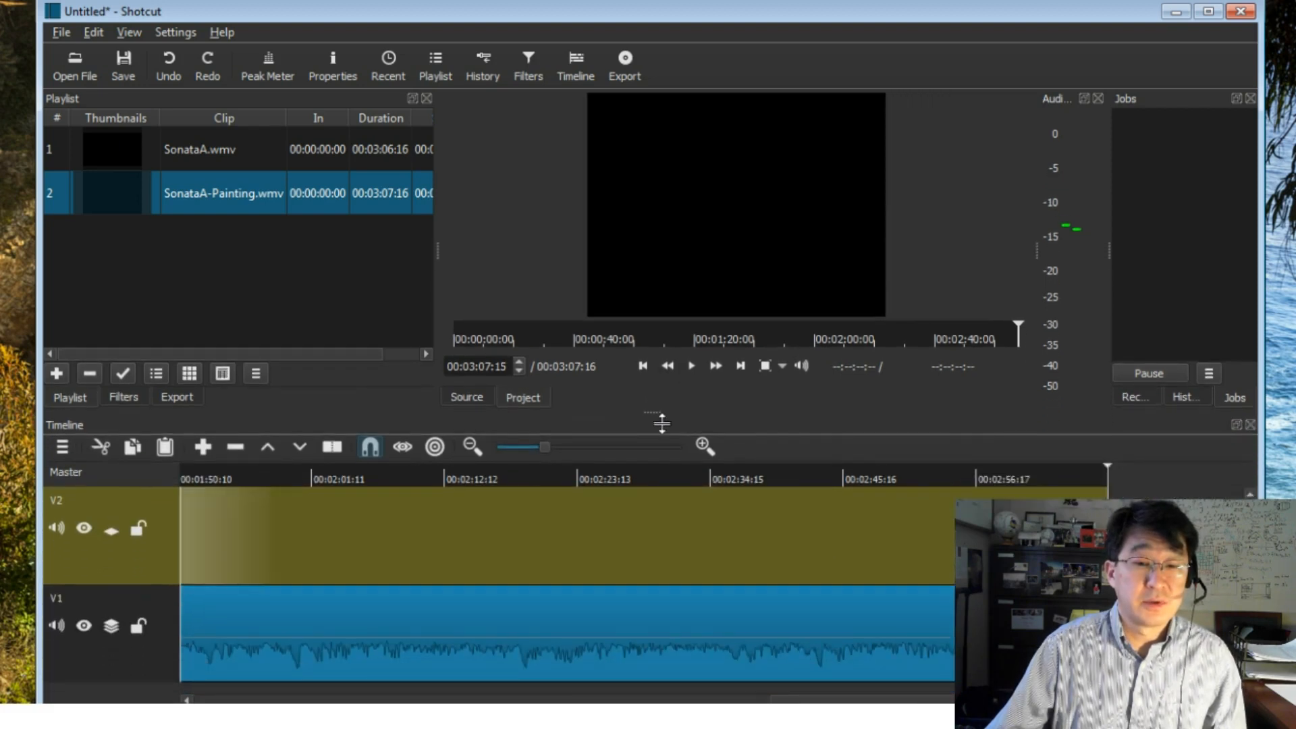
- Place the SonataA.wmv clip on track V2 and align its start with the beginning of the timeline
{"action": "left_click", "coordinate": [188, 148]}
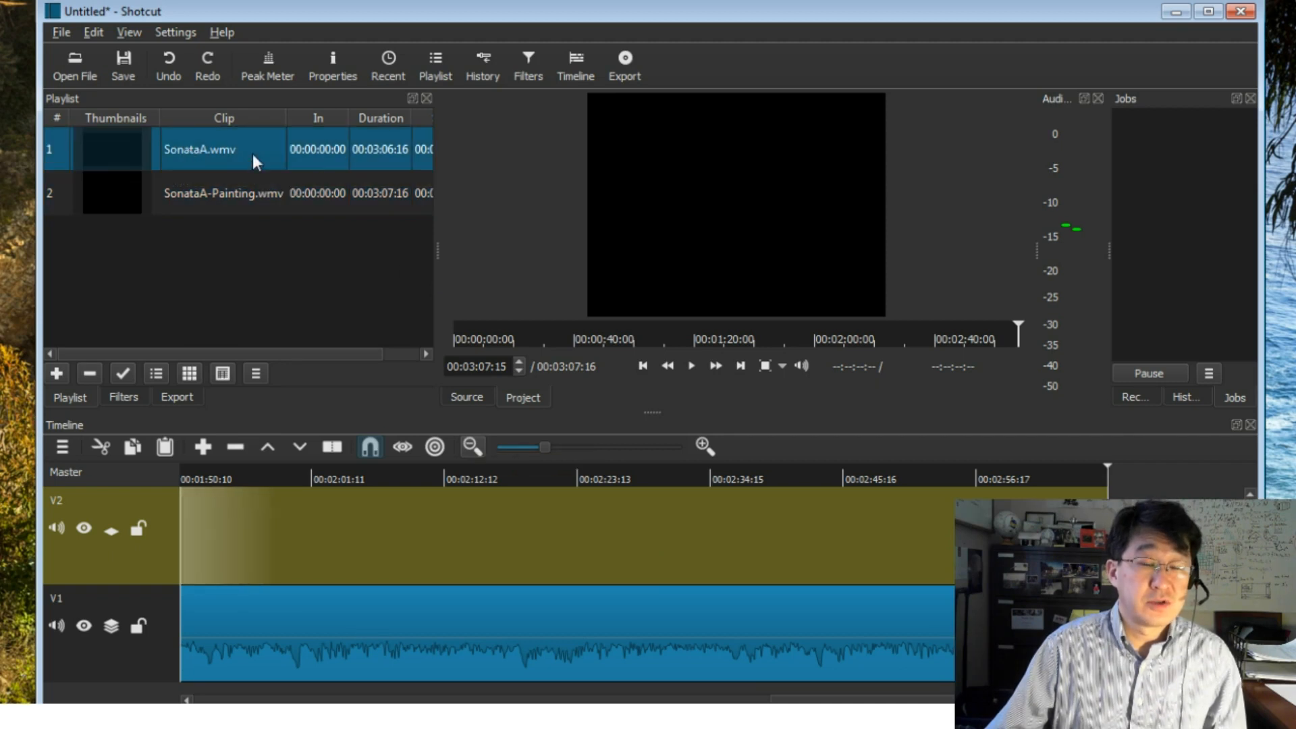
{"action": "left_click_drag", "start_coordinate": [254, 162], "coordinate": [425, 548]}
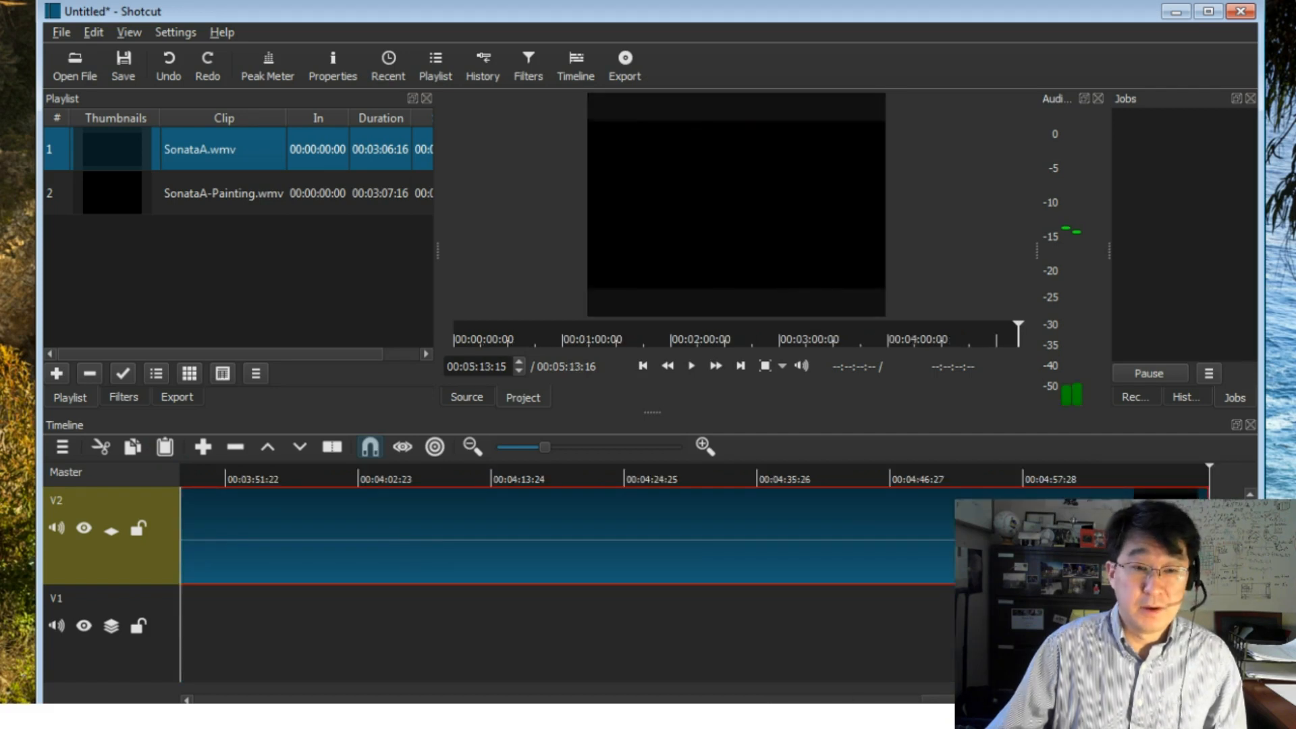
{"action": "left_click_drag", "start_coordinate": [1062, 700], "coordinate": [490, 700]}
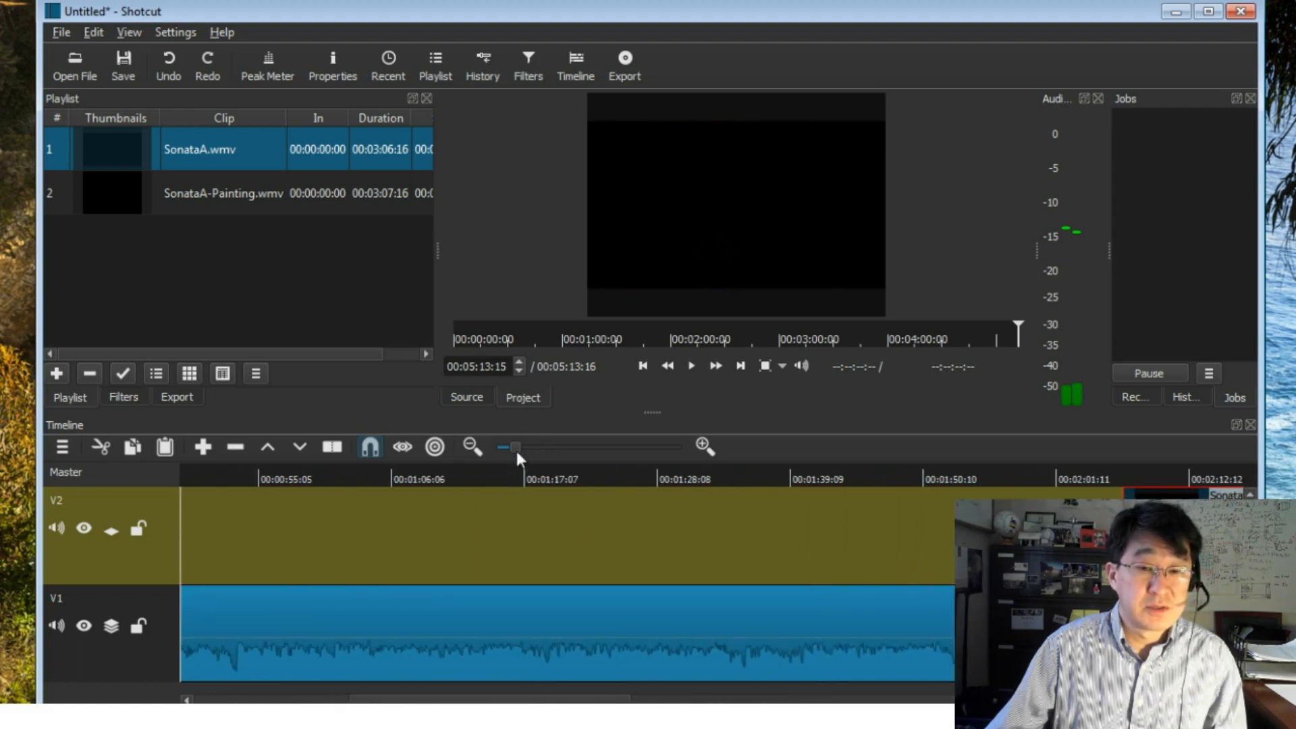
{"action": "left_click", "coordinate": [515, 448]}
{"action": "left_click_drag", "start_coordinate": [353, 556], "coordinate": [238, 545]}
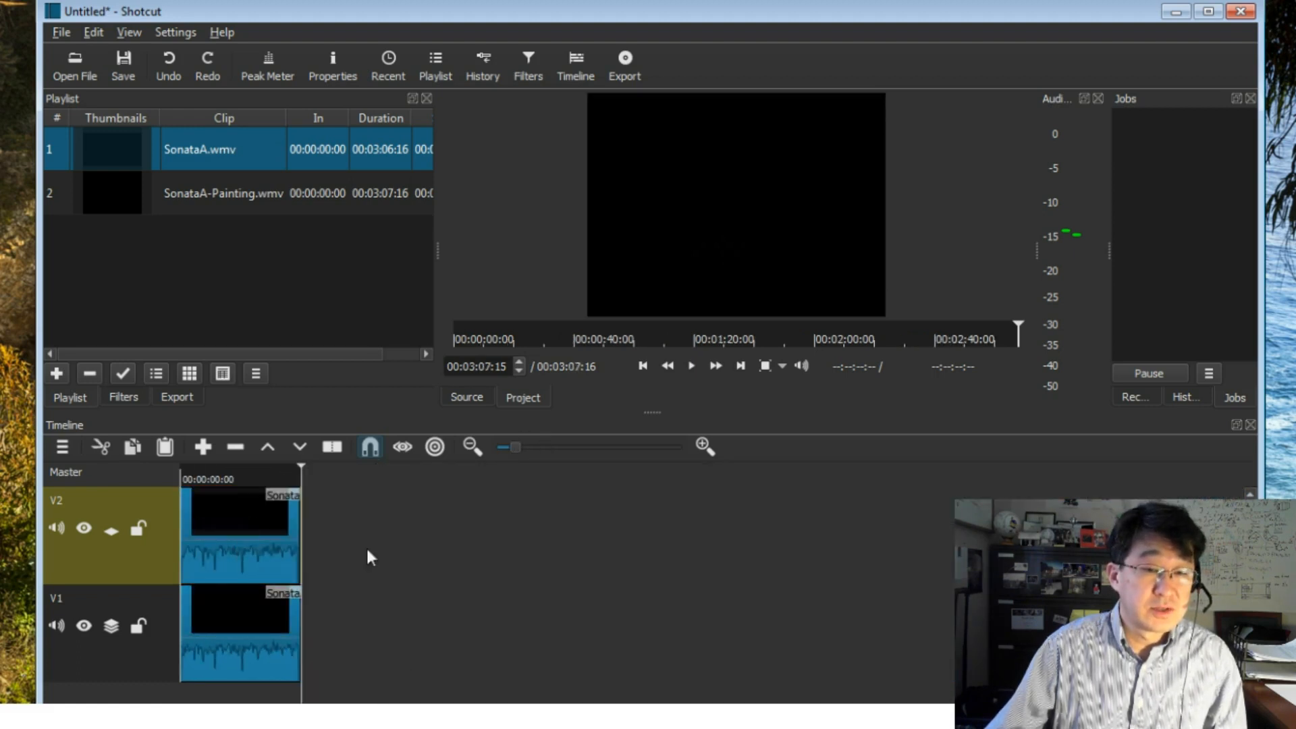
{"action": "left_click", "coordinate": [533, 449]}
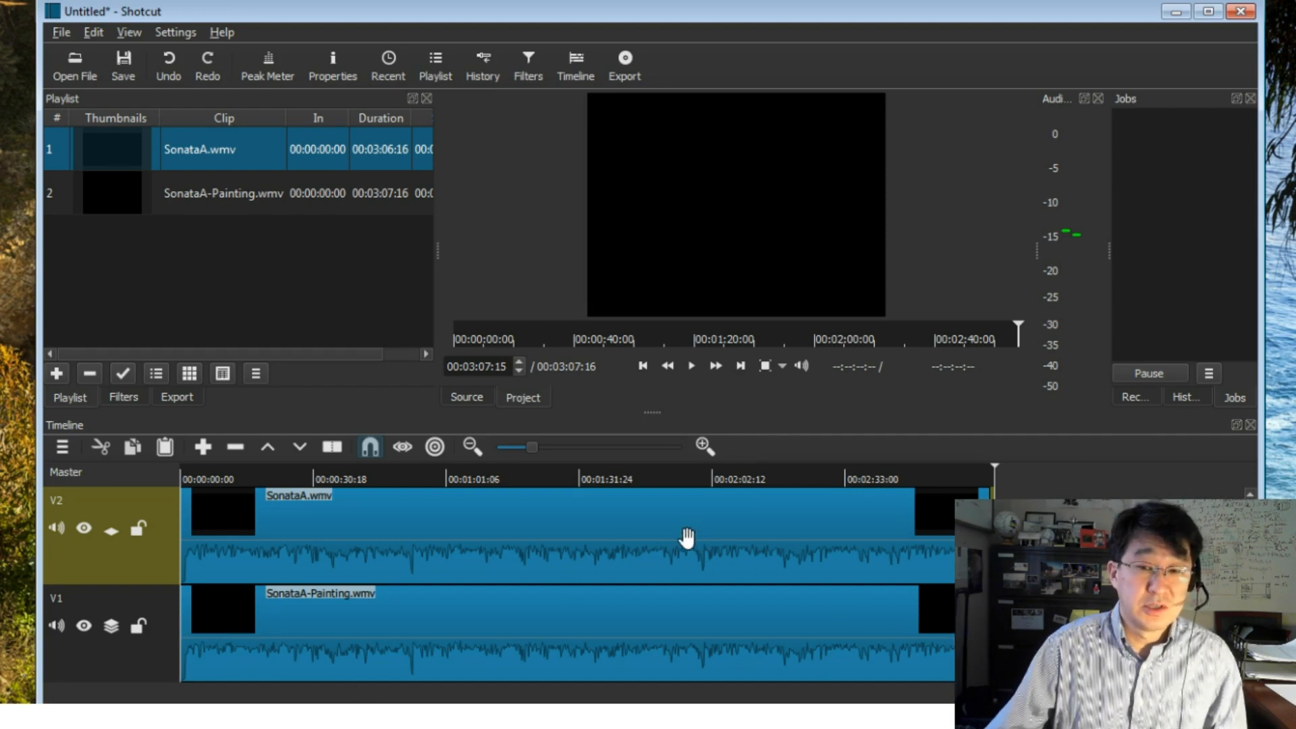
- Apply the Size and Position video filter to the SonataA.wmv clip on track V2
{"action": "left_click_drag", "start_coordinate": [678, 530], "coordinate": [691, 531]}
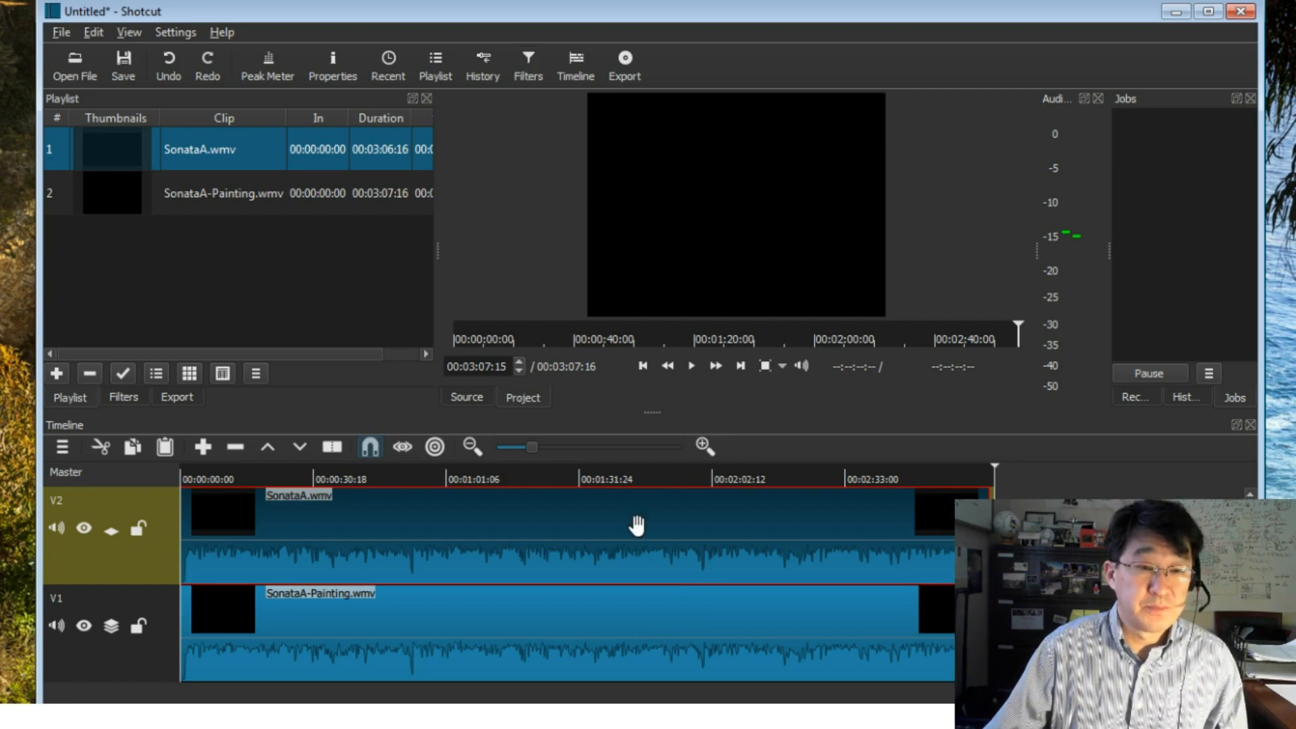
{"action": "left_click", "coordinate": [532, 67]}
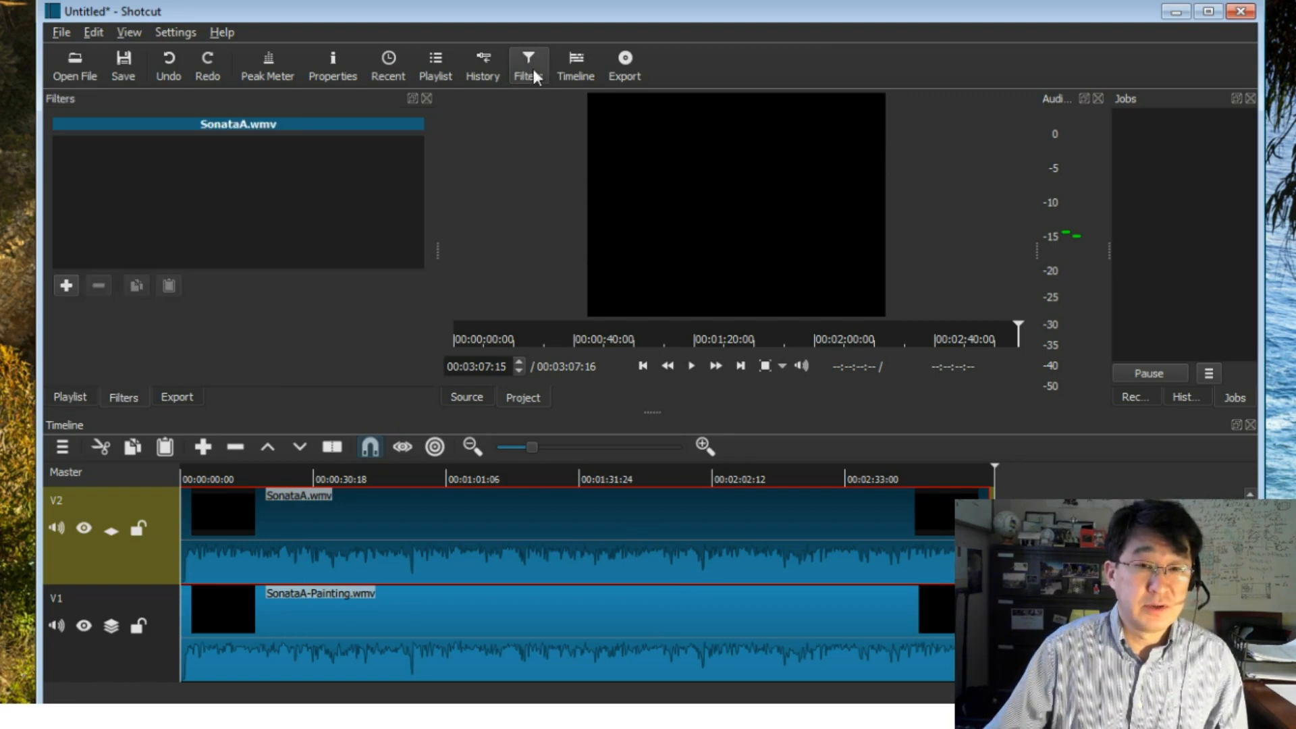
{"action": "left_click", "coordinate": [66, 286]}
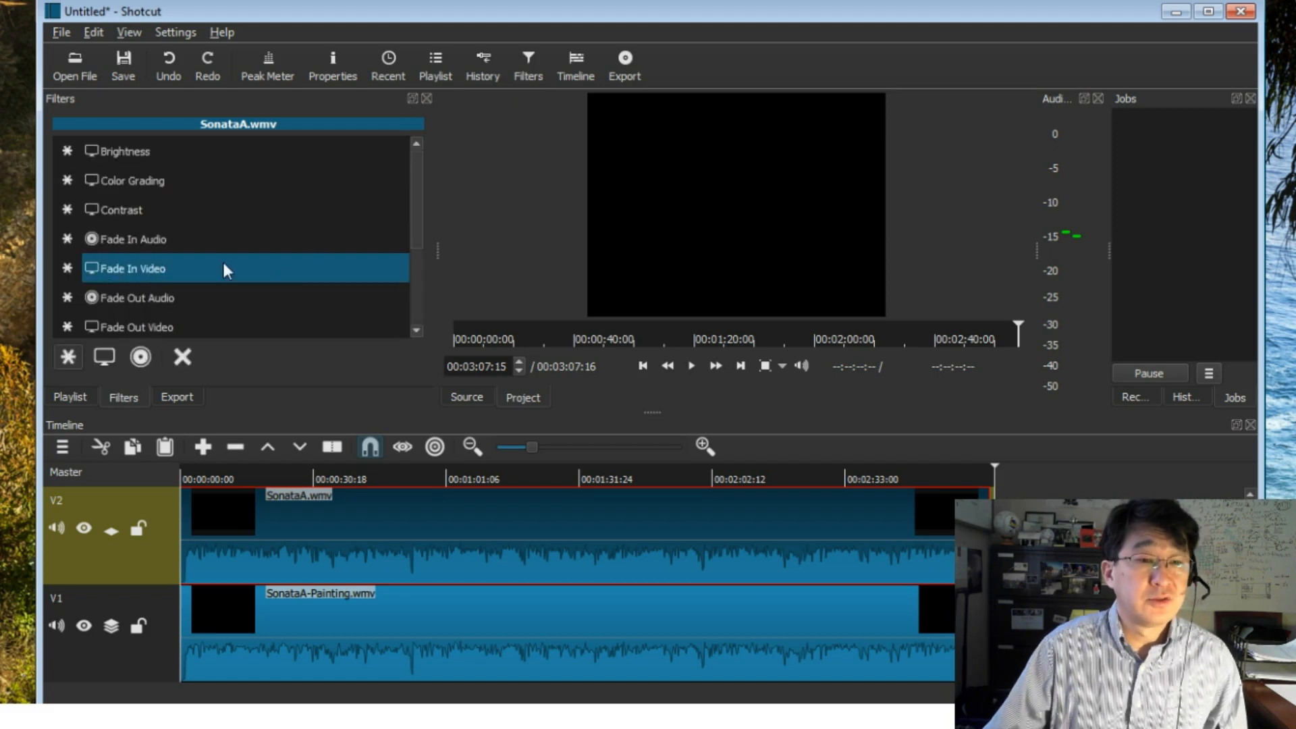
{"action": "left_click", "coordinate": [104, 364]}
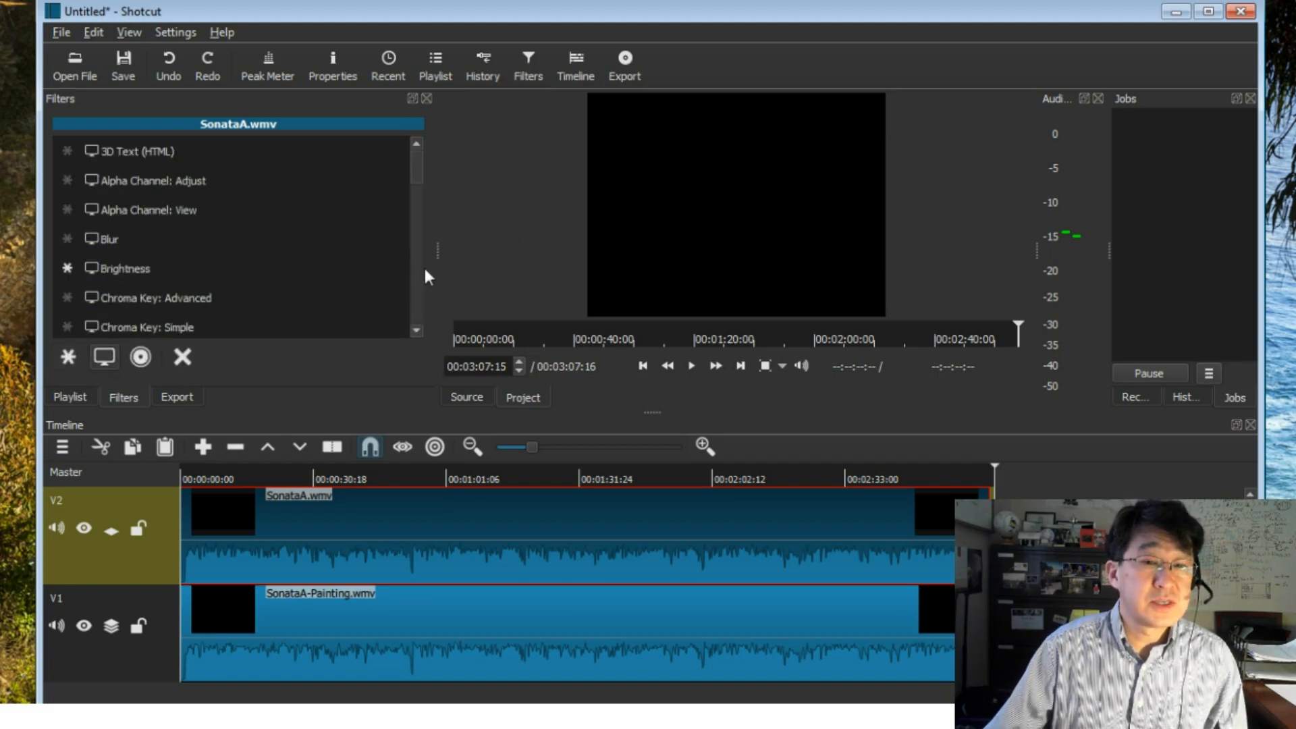
{"action": "scroll", "coordinate": [412, 281], "scroll_direction": "down", "scroll_amount": 2}
{"action": "scroll", "coordinate": [413, 284], "scroll_direction": "down", "scroll_amount": 5}
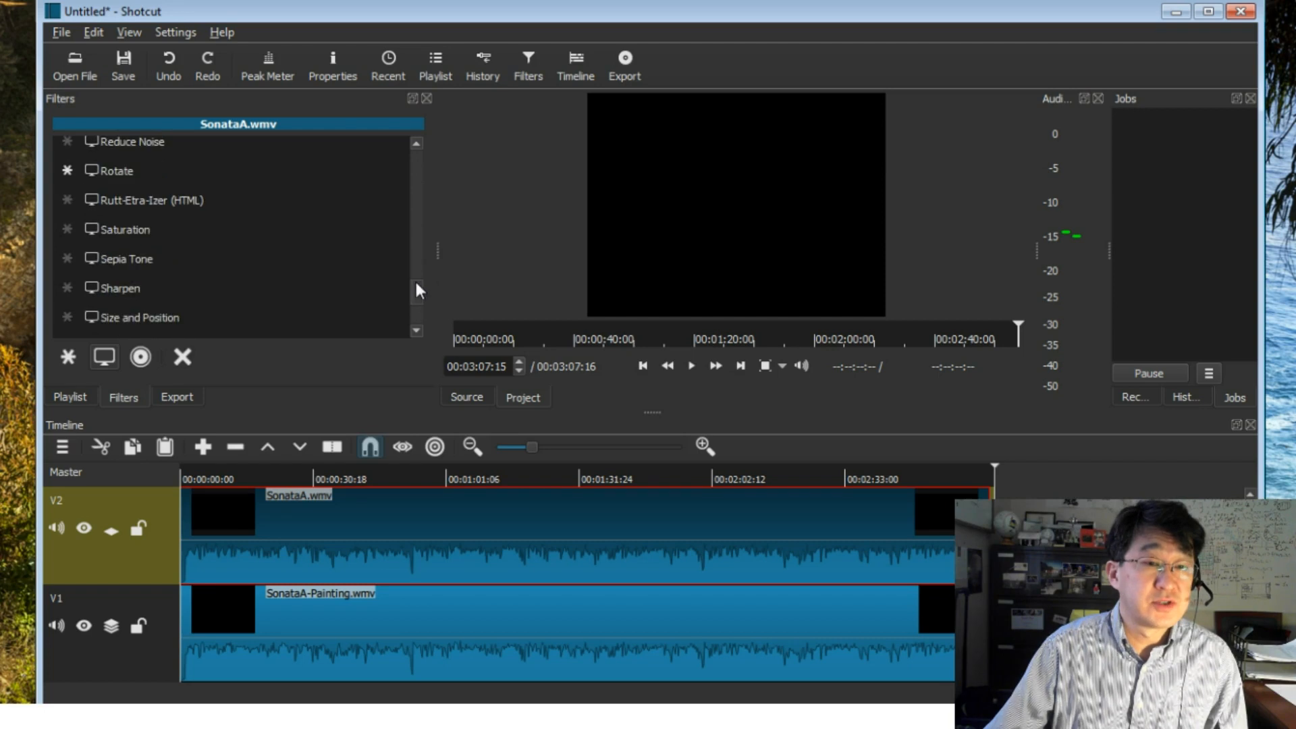
{"action": "scroll", "coordinate": [420, 270], "scroll_direction": "up", "scroll_amount": 3}
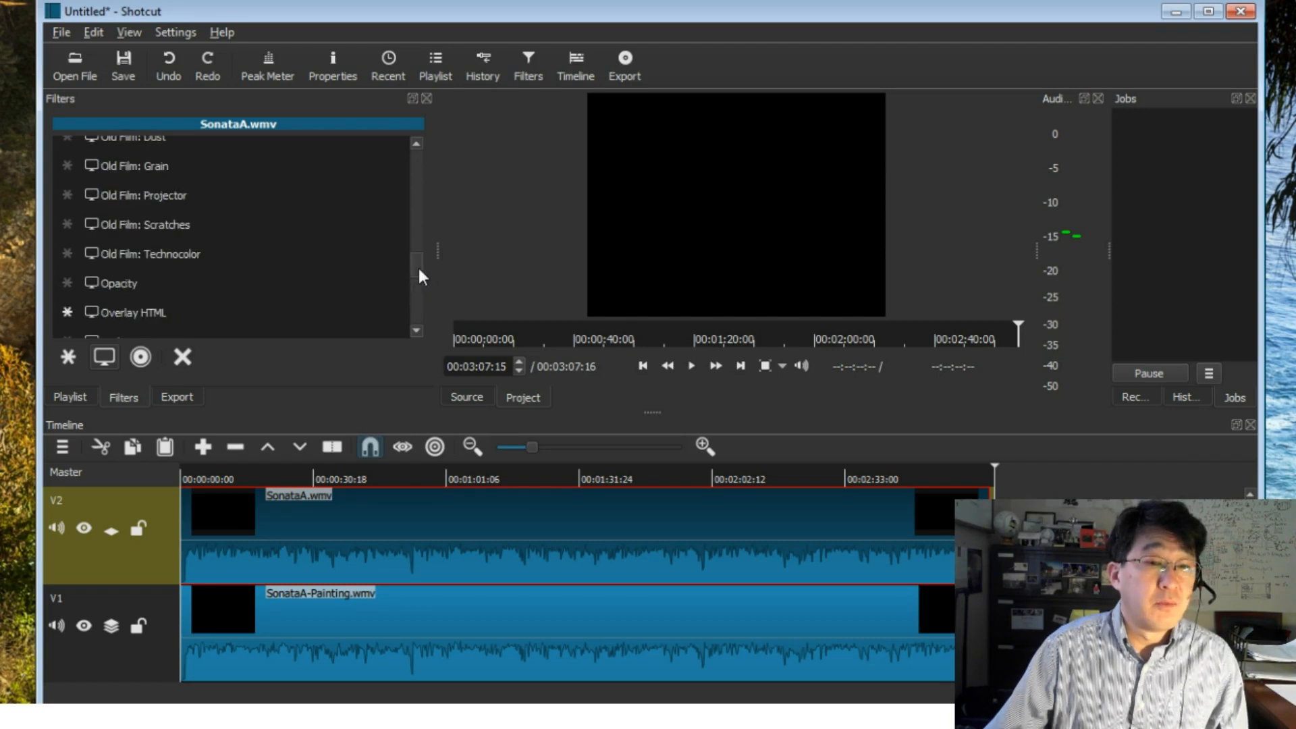
{"action": "scroll", "coordinate": [418, 309], "scroll_direction": "down", "scroll_amount": 3}
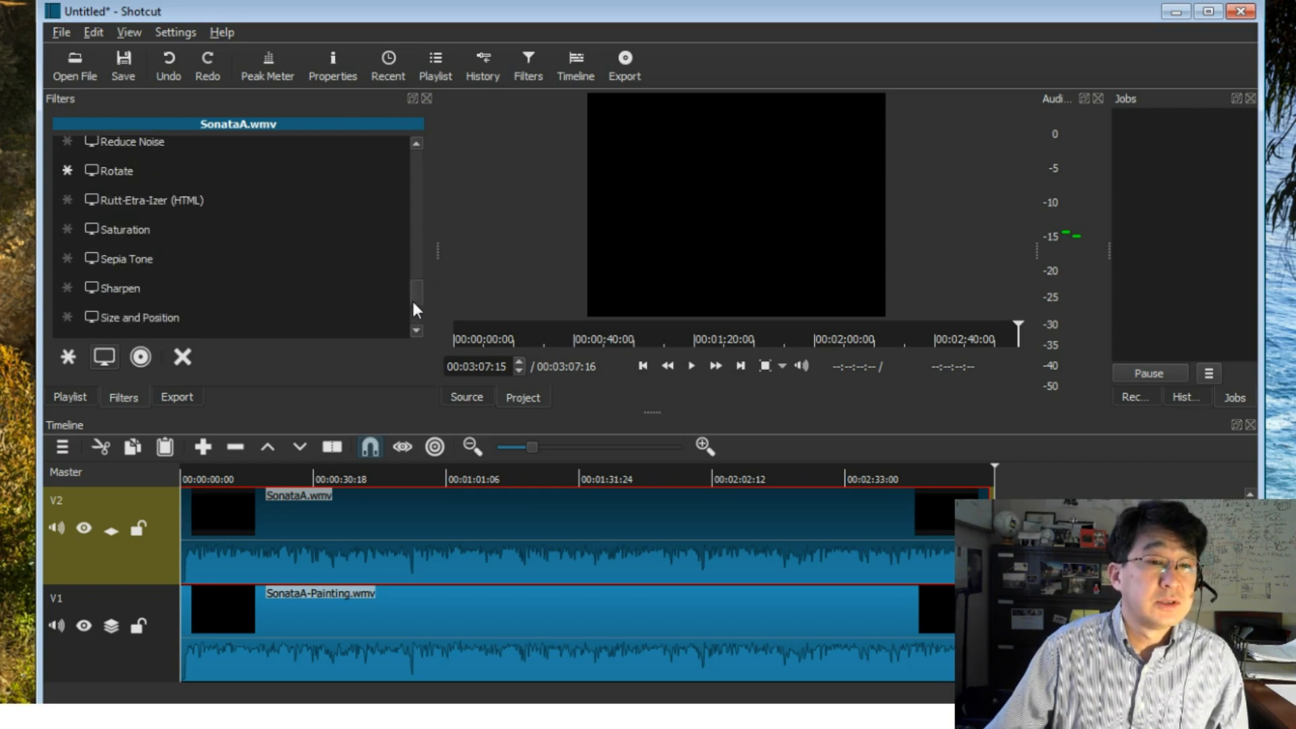
{"action": "left_click", "coordinate": [169, 324]}
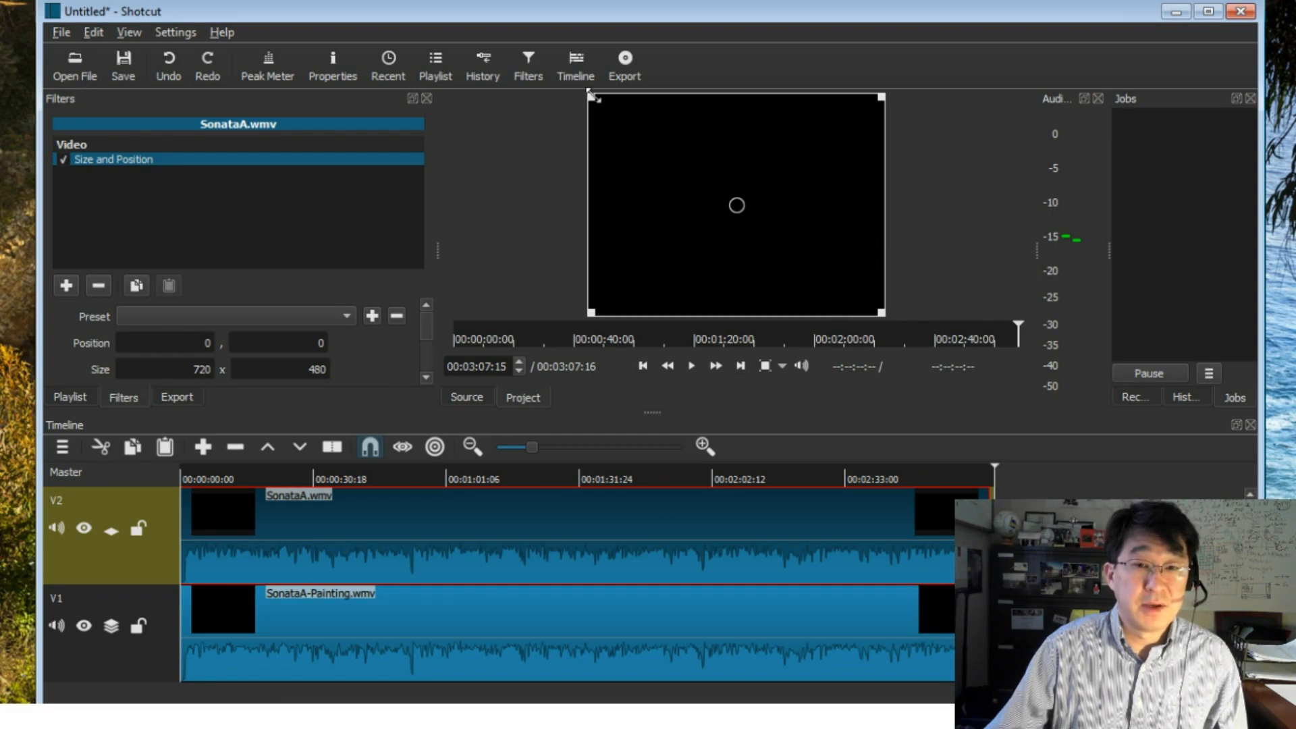
- Shrink the SonataA.wmv overlay to about 243 x 138 and place it in the frame's lower-right corner at about 512, 346
{"action": "left_click_drag", "start_coordinate": [608, 106], "coordinate": [814, 269]}
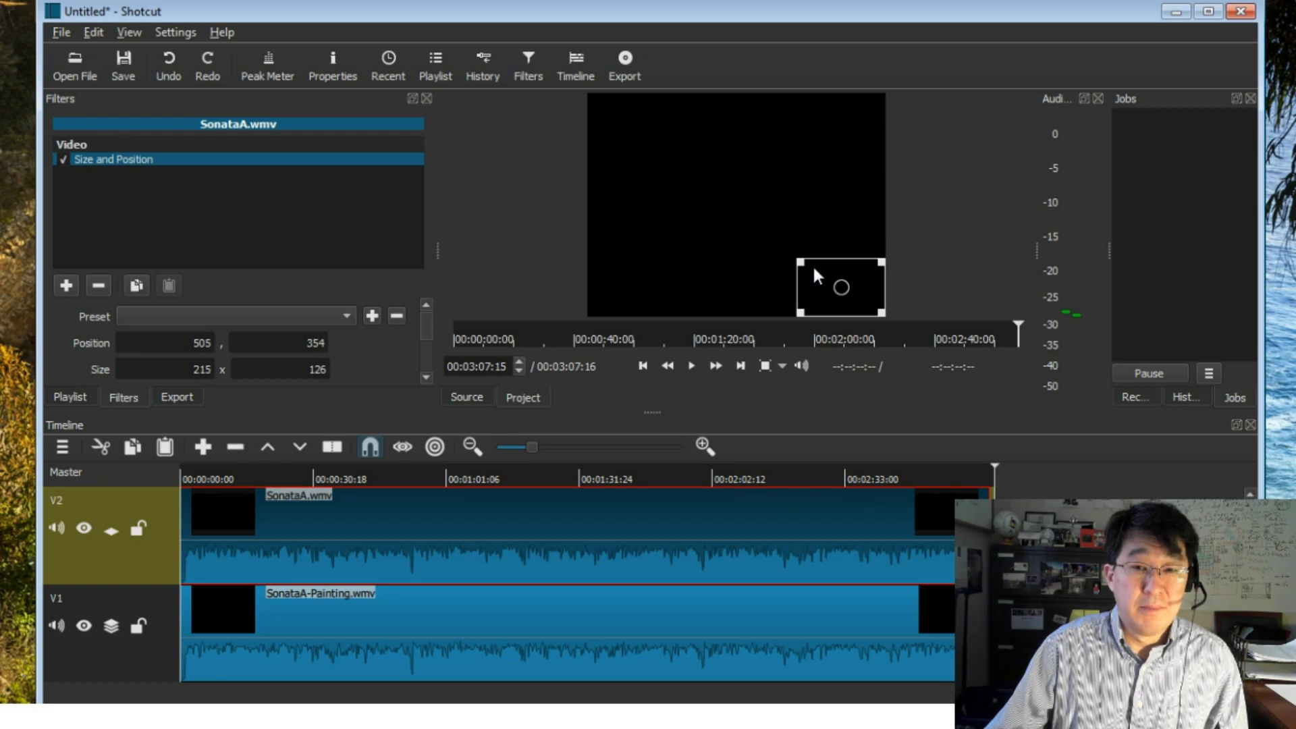
{"action": "left_click_drag", "start_coordinate": [812, 265], "coordinate": [801, 258]}
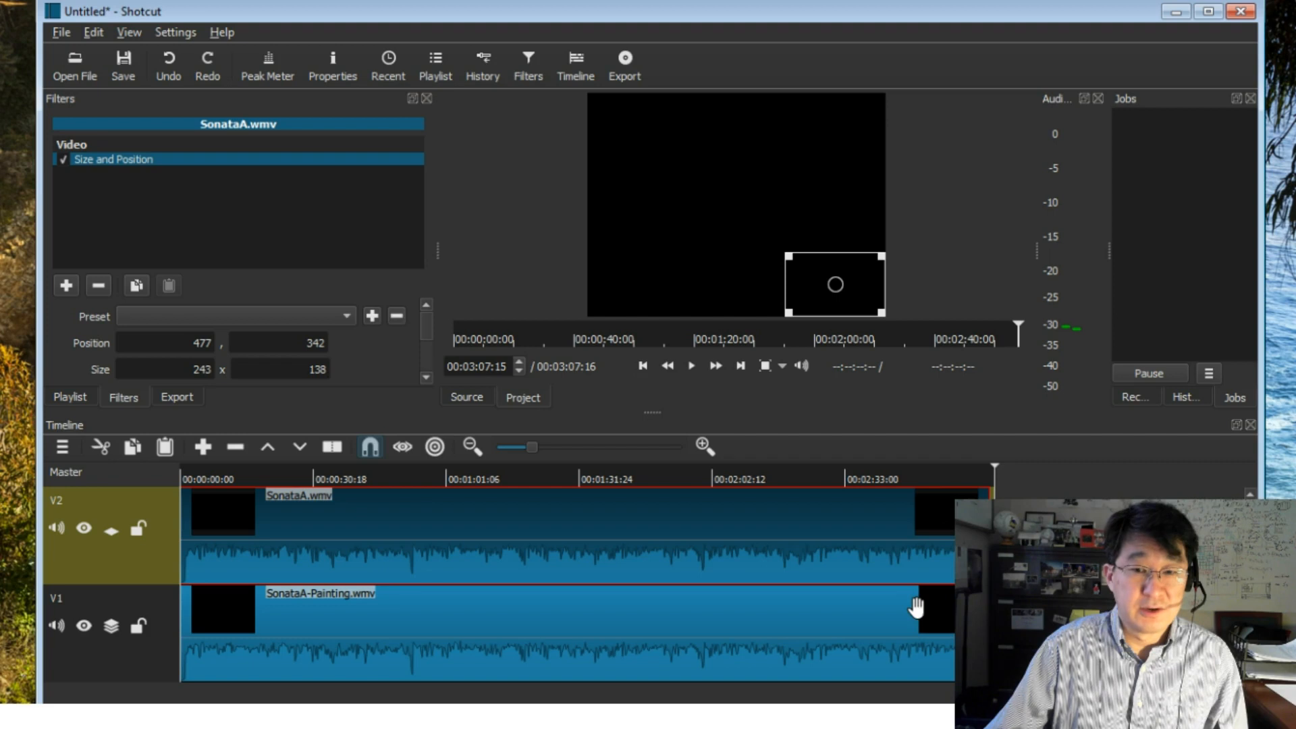
{"action": "left_click", "coordinate": [761, 657]}
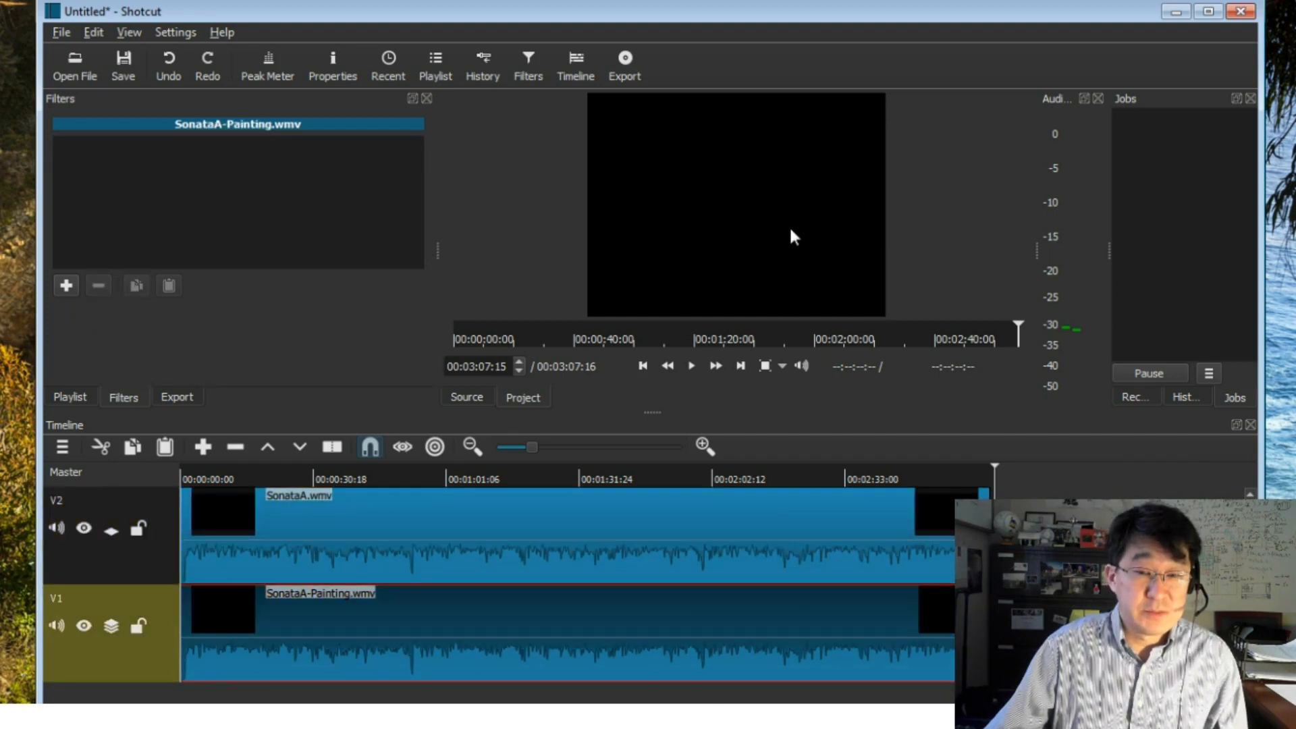
{"action": "left_click", "coordinate": [772, 537]}
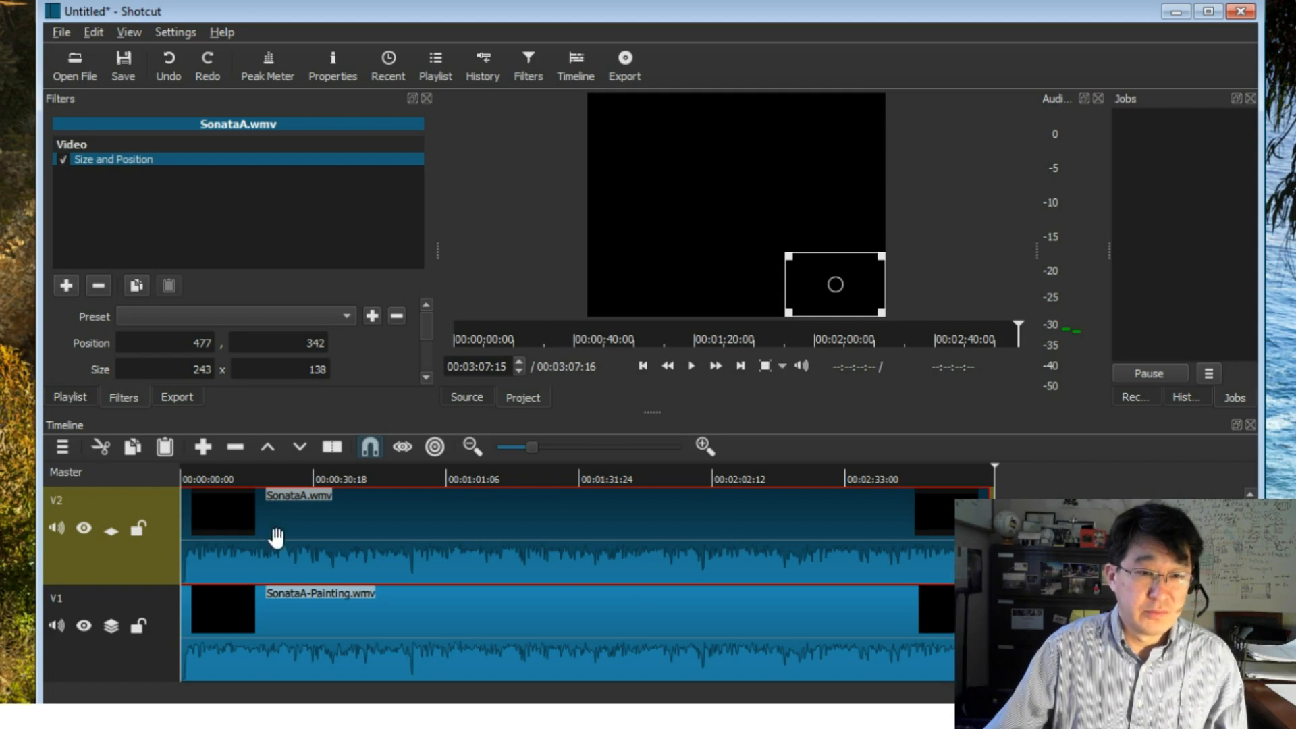
{"action": "left_click", "coordinate": [189, 478]}
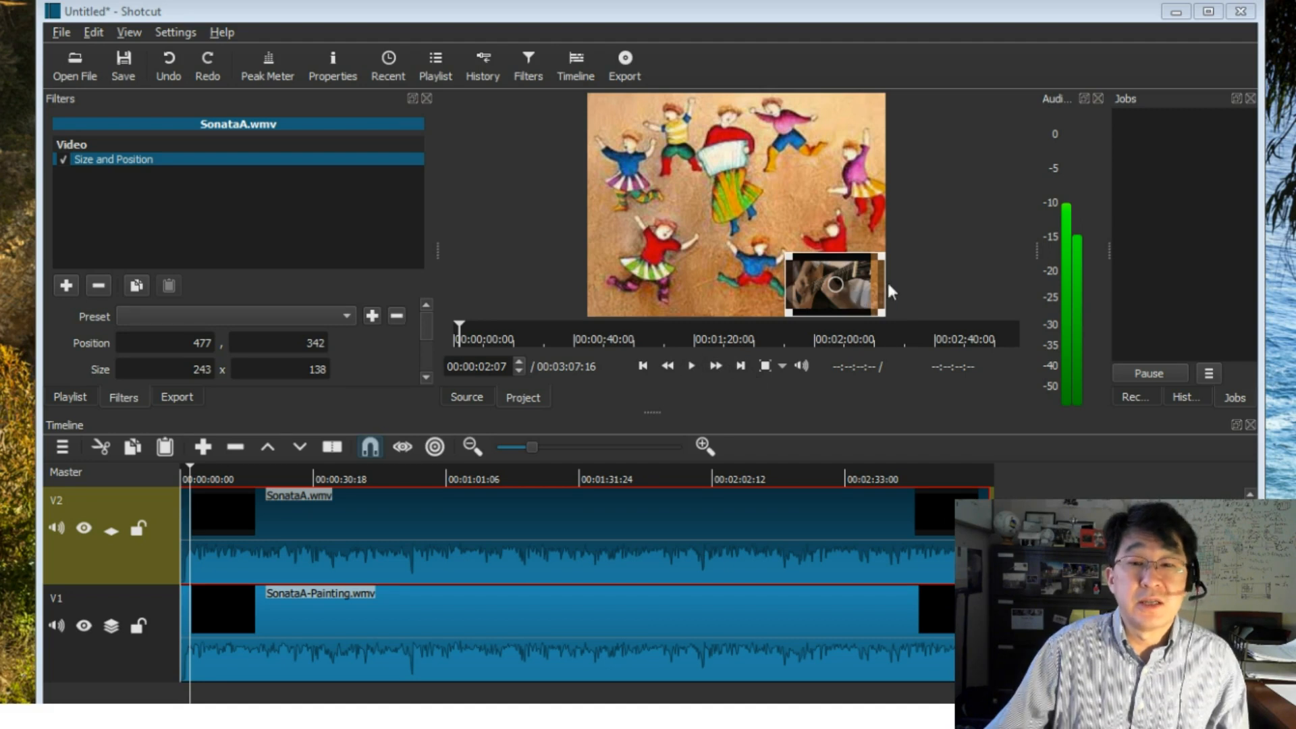
{"action": "left_click_drag", "start_coordinate": [844, 290], "coordinate": [864, 292]}
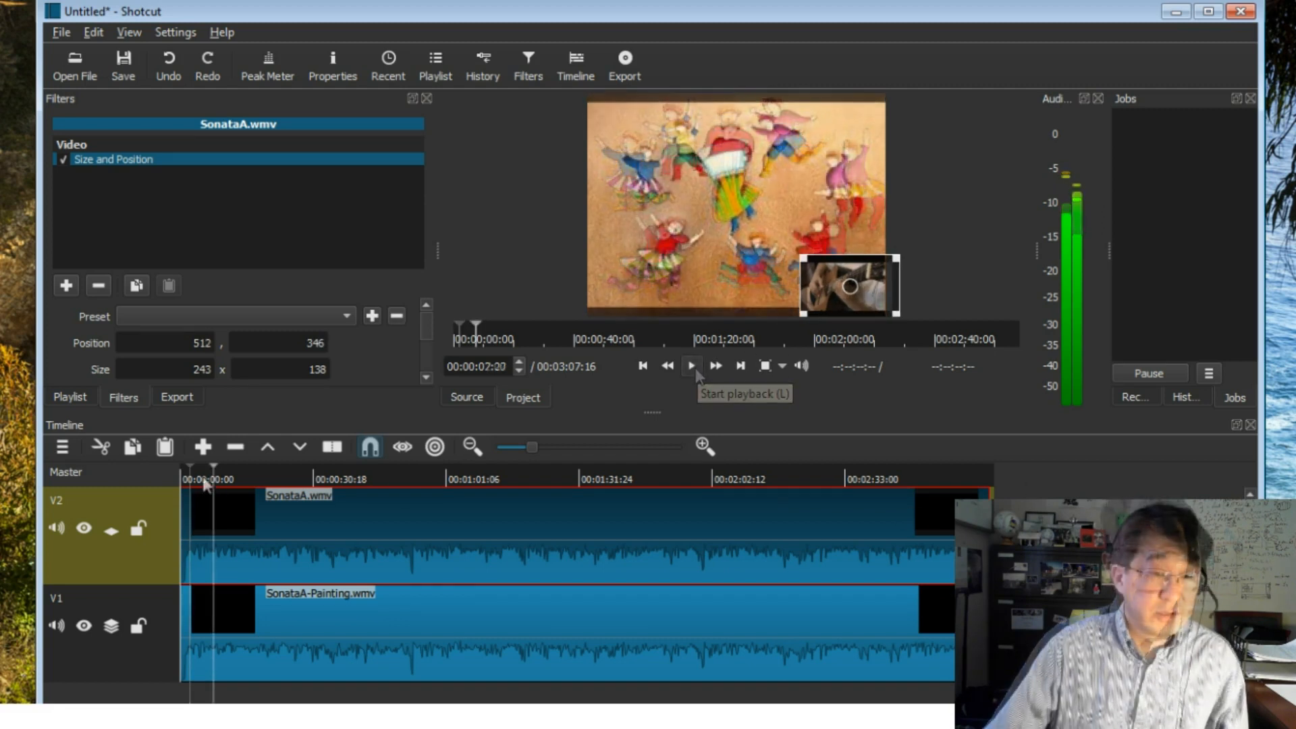
- Review the picture-in-picture result from the start of the timeline to its end
{"action": "left_click_drag", "start_coordinate": [205, 478], "coordinate": [135, 469]}
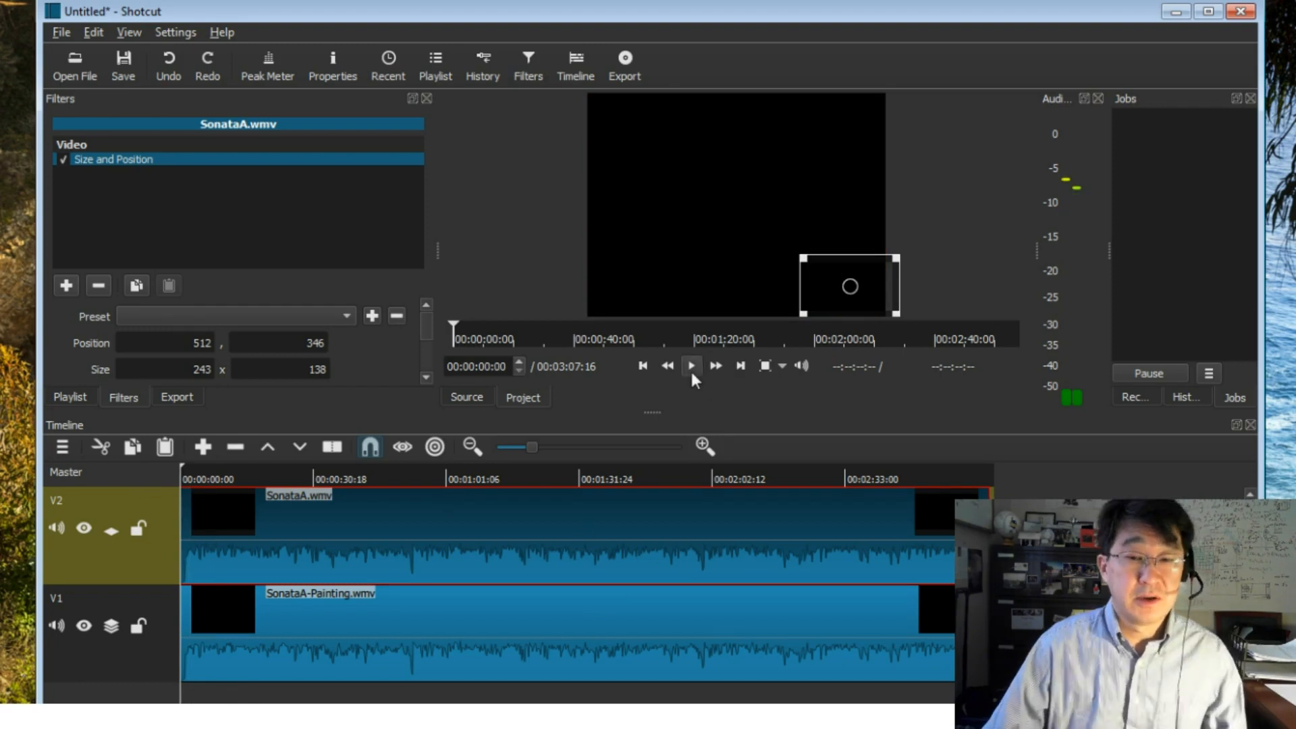
{"action": "key", "text": "End"}
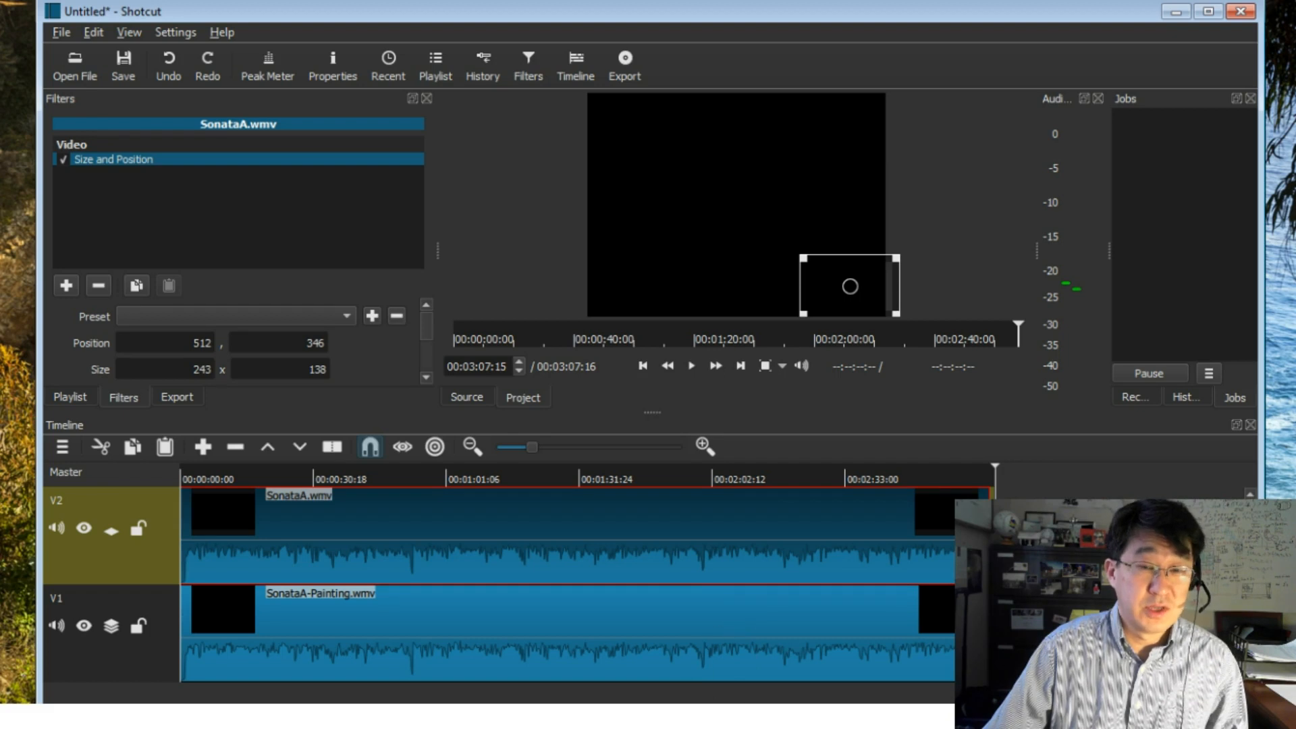
- Bring up the export settings for the timeline and examine the video and audio parameters
{"action": "left_click", "coordinate": [626, 60]}
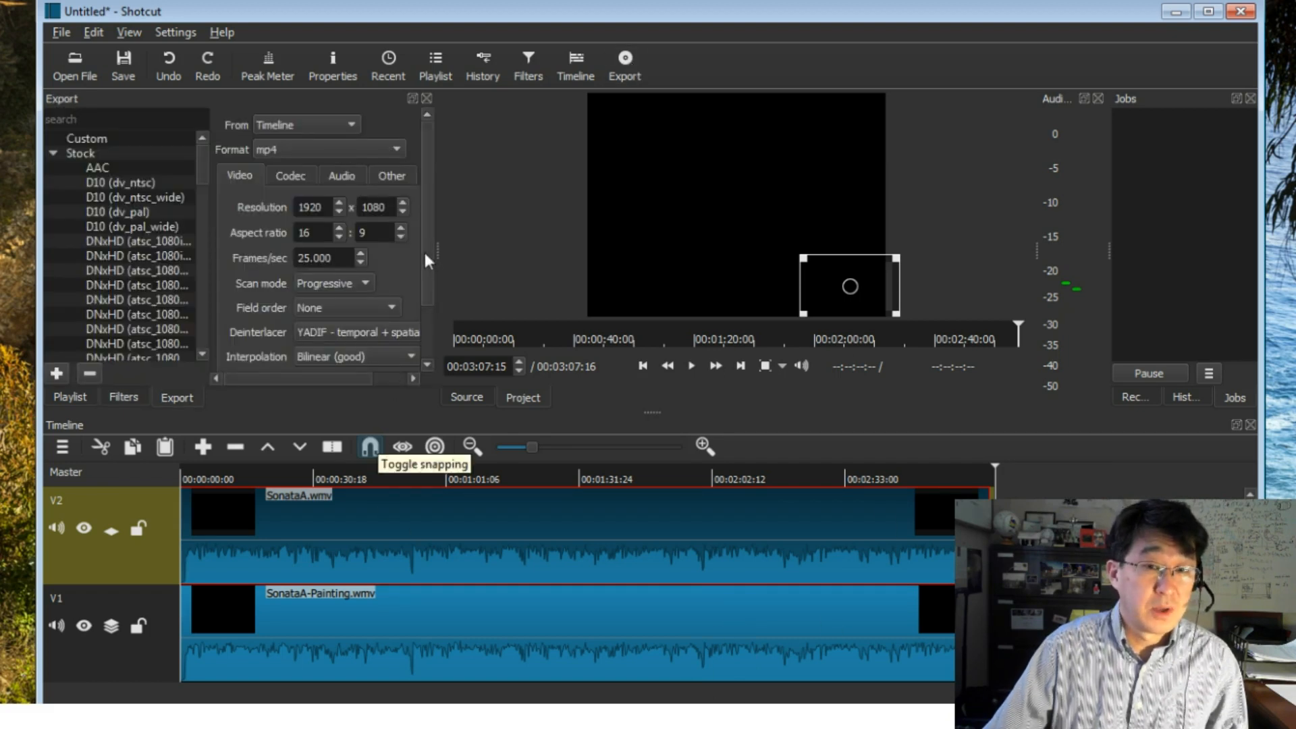
{"action": "scroll", "coordinate": [432, 263], "scroll_direction": "down", "scroll_amount": 3}
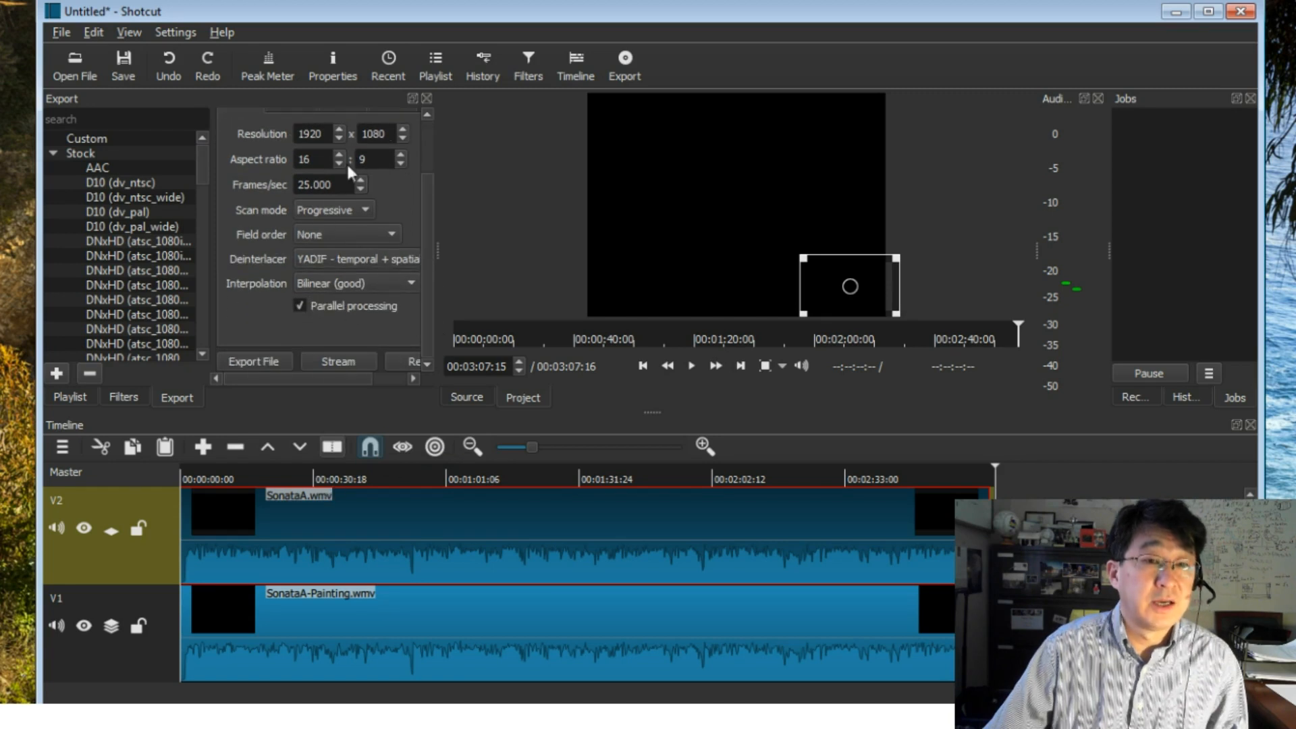
{"action": "left_click_drag", "start_coordinate": [424, 188], "coordinate": [427, 135]}
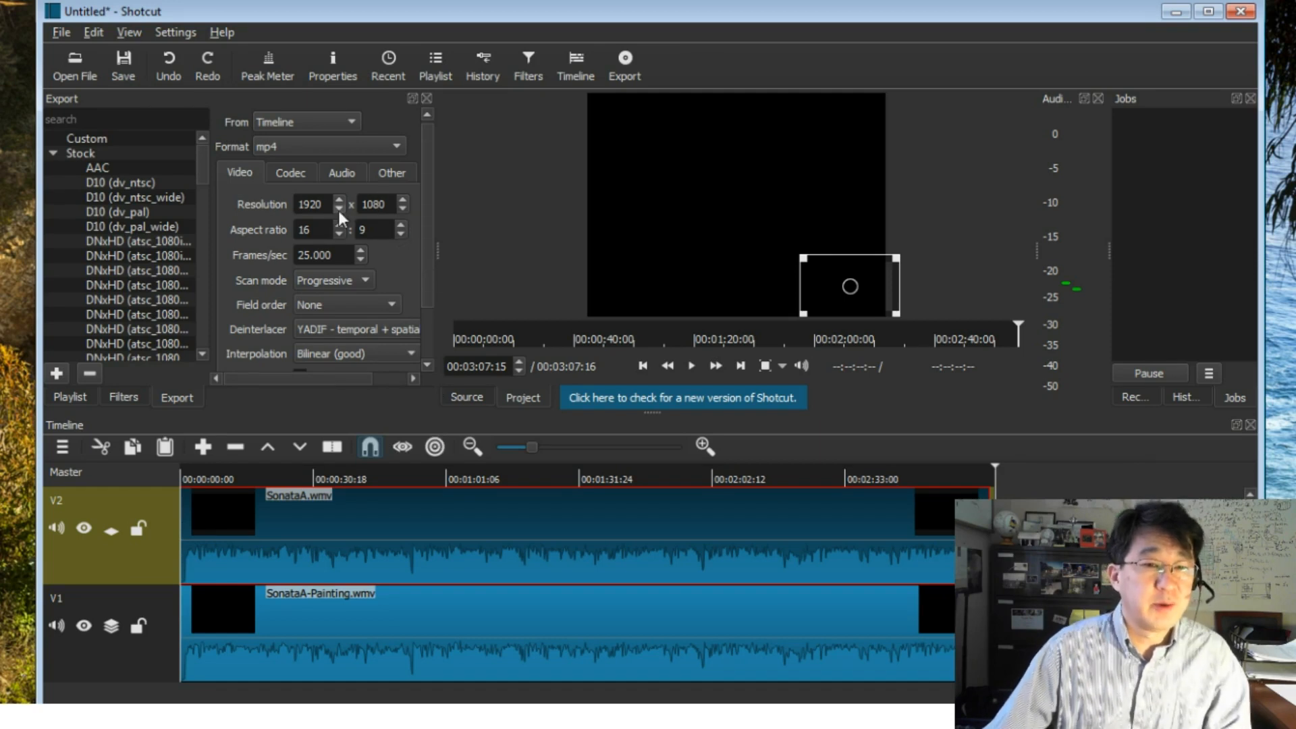
{"action": "left_click", "coordinate": [346, 171]}
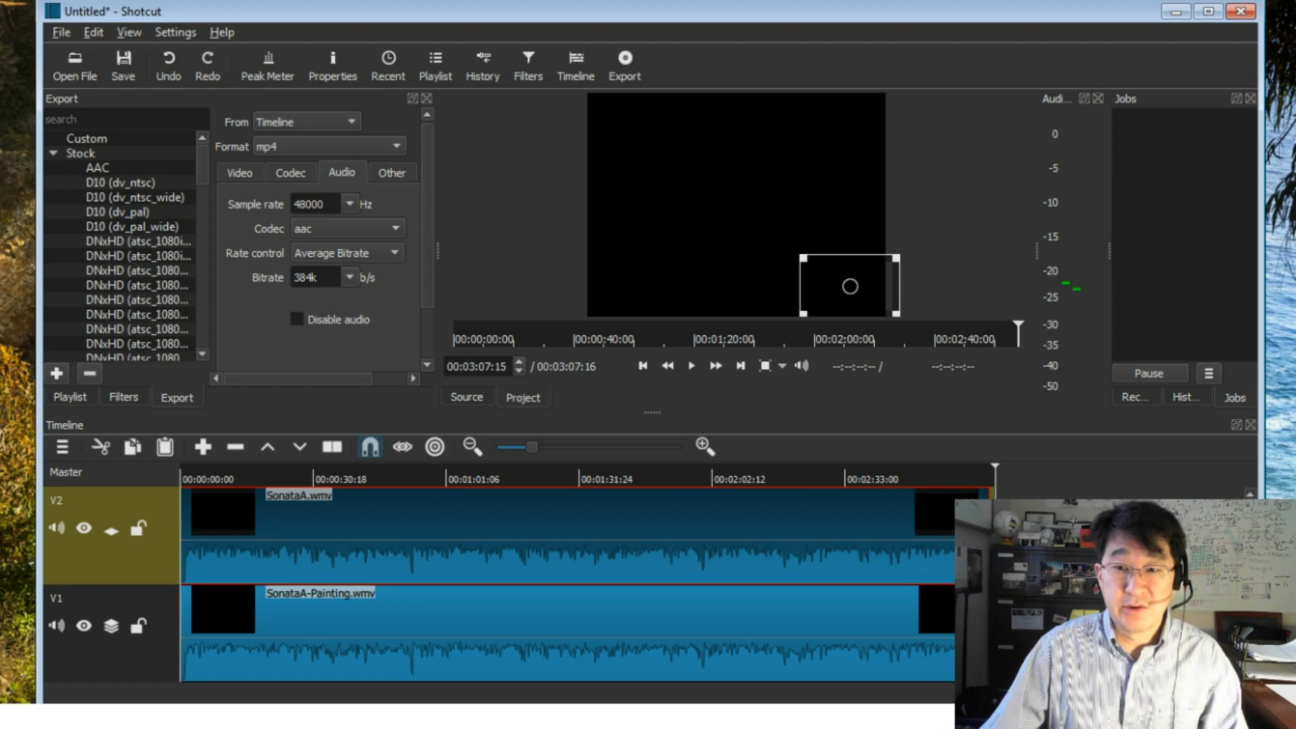
{"action": "left_click_drag", "start_coordinate": [430, 235], "coordinate": [432, 338]}
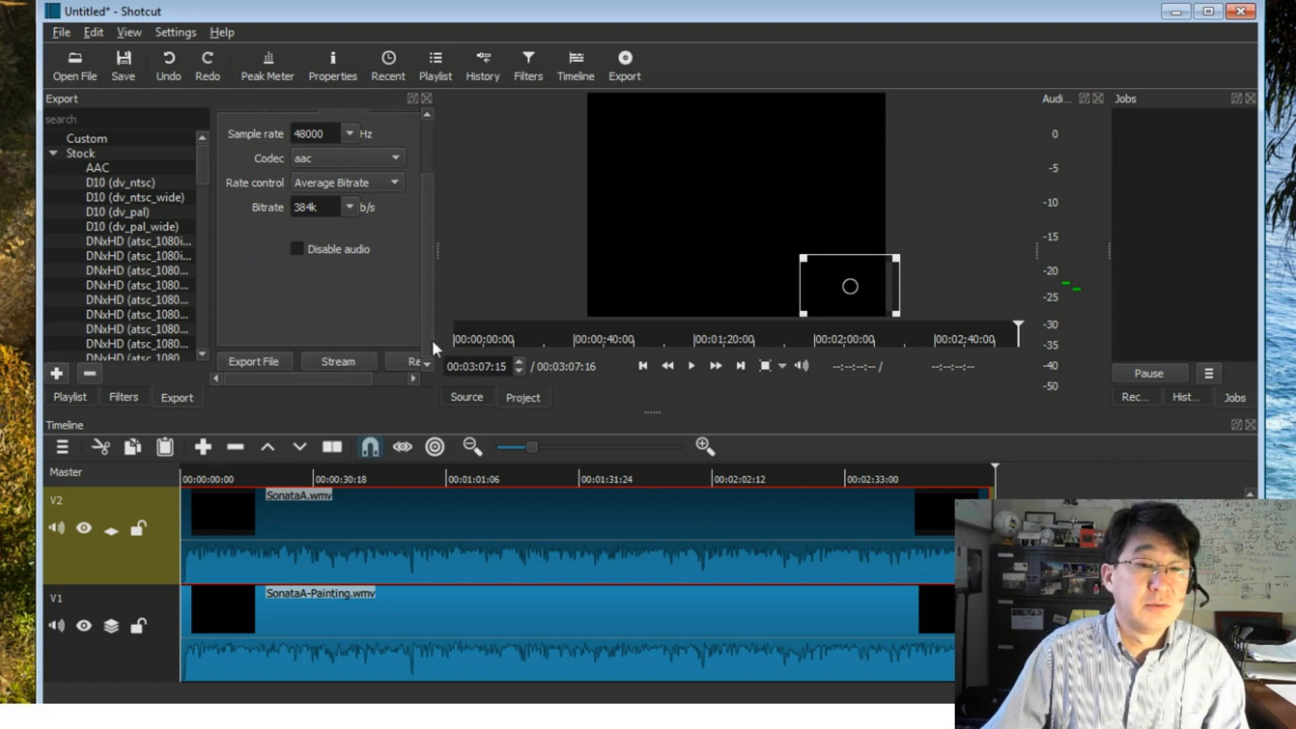